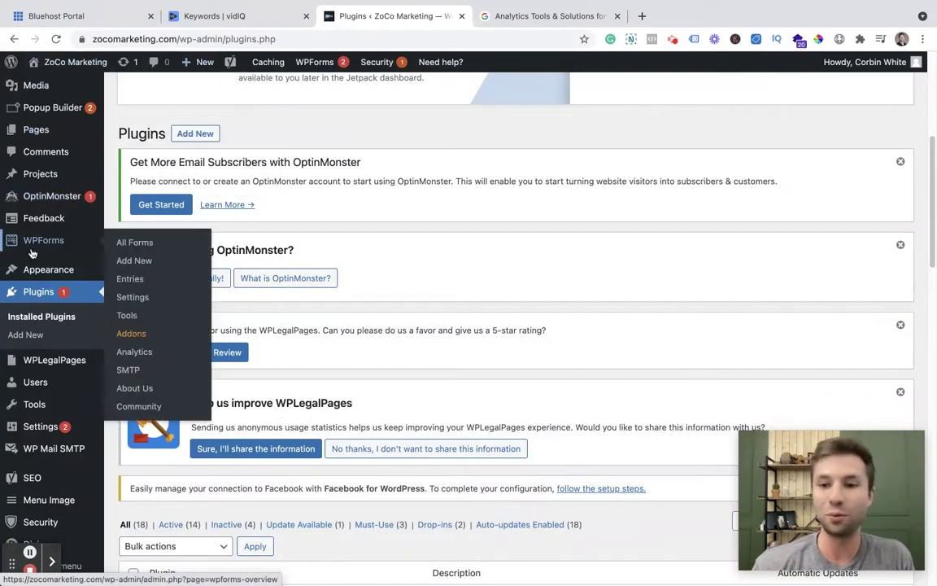
- Go to Plugins > Add New and put the cursor in the plugin search box
mouse_move(73, 375)
scroll(33, 479, "down", 1)
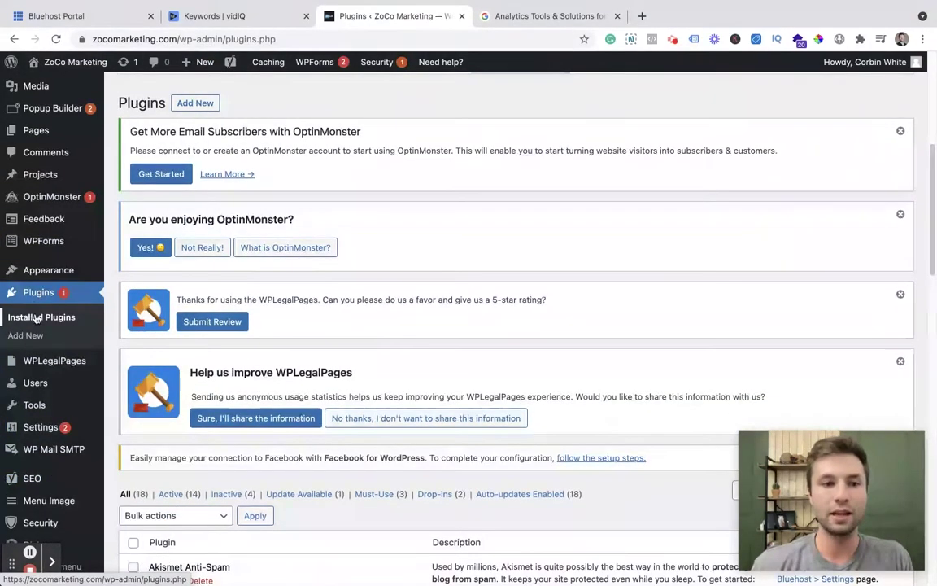
left_click(25, 336)
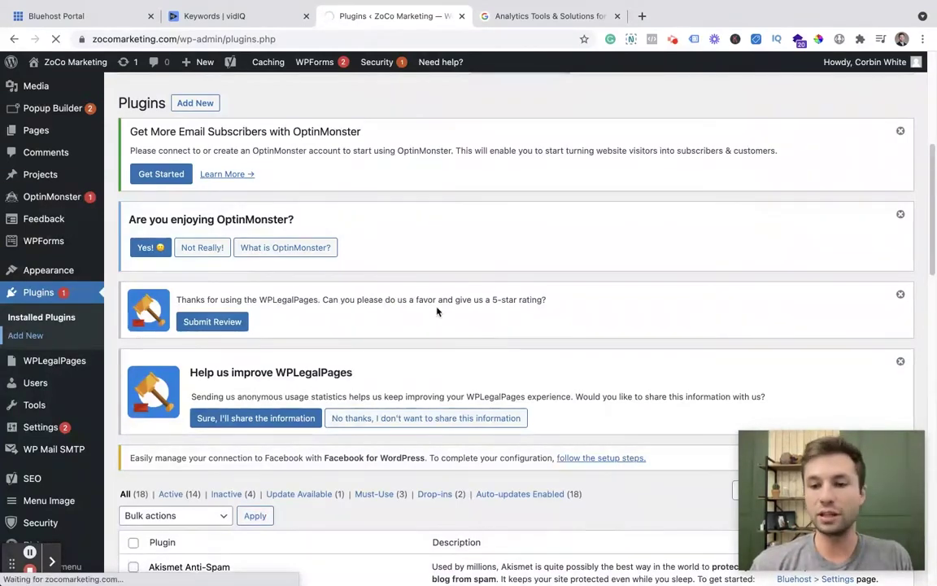
scroll(436, 309, "down", 5)
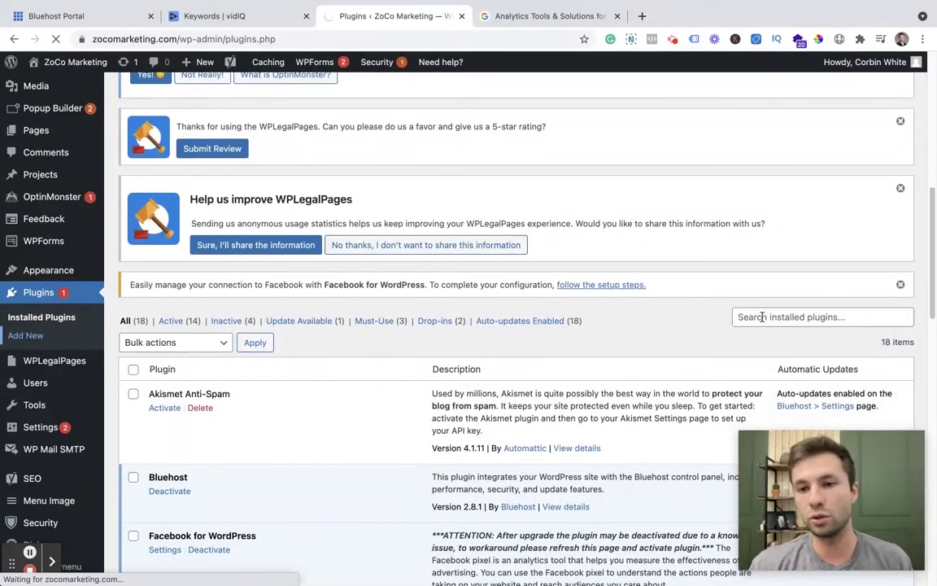
left_click(762, 317)
- Search the plugin directory for 'ga google'
type("a")
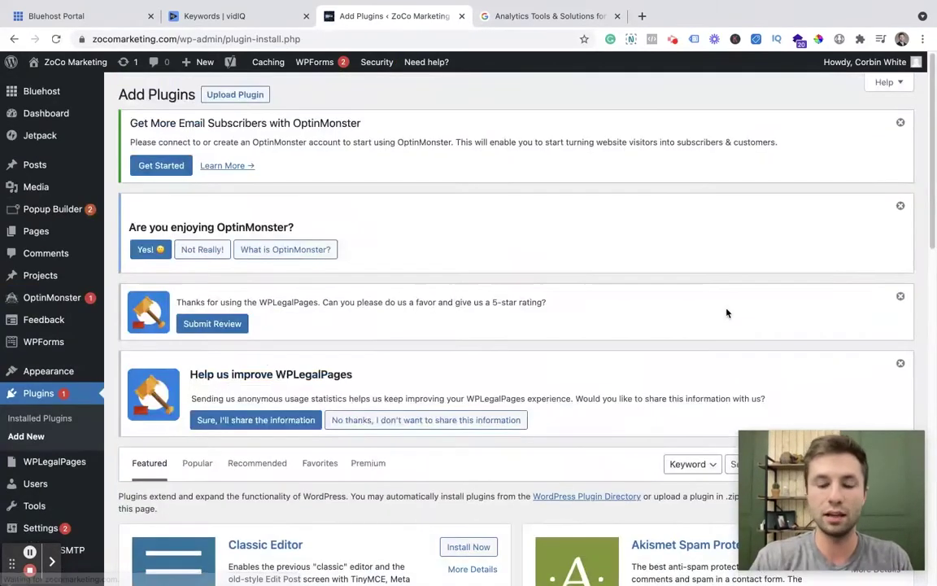
scroll(726, 310, "down", 4)
left_click(767, 194)
type("ga google")
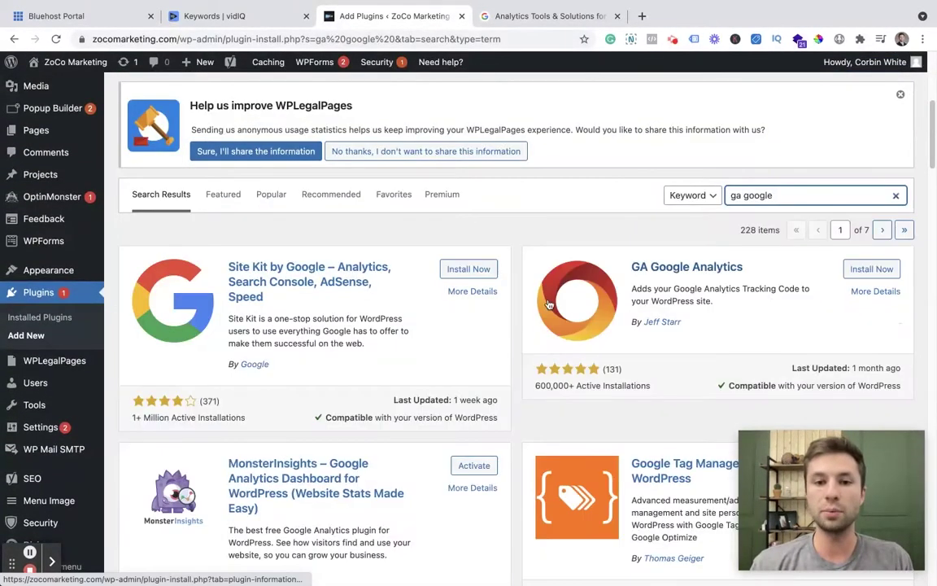
- Install and activate the GA Google Analytics plugin
scroll(548, 304, "down", 2)
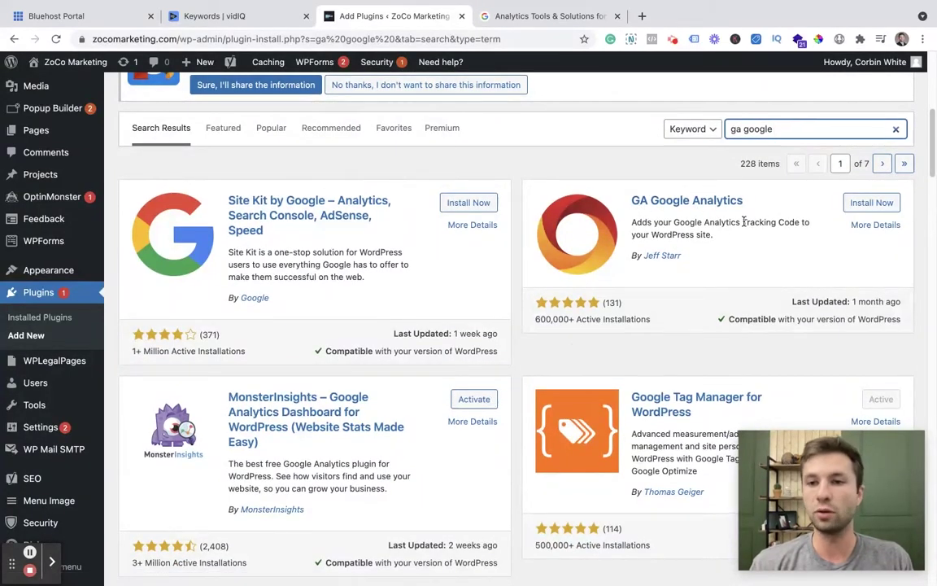
left_click(860, 202)
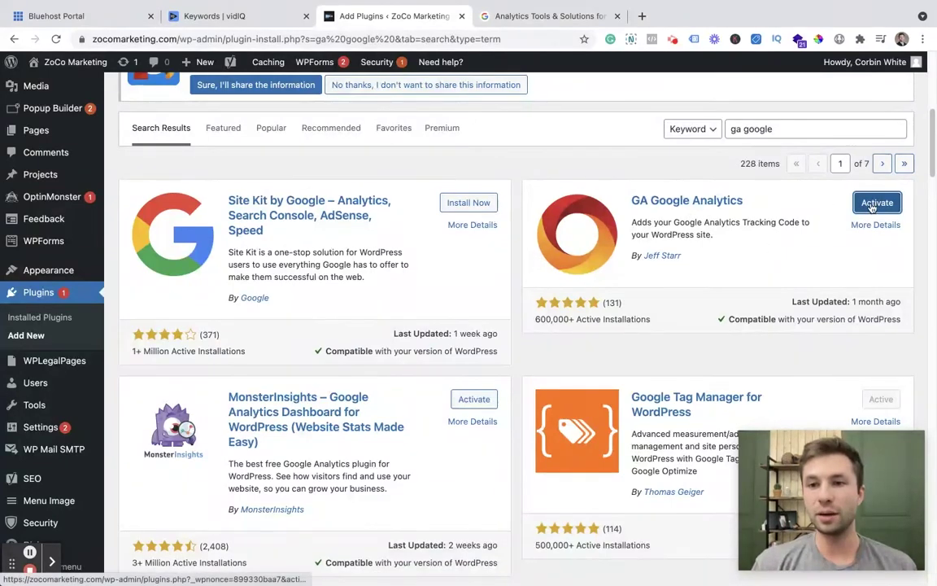
left_click(875, 207)
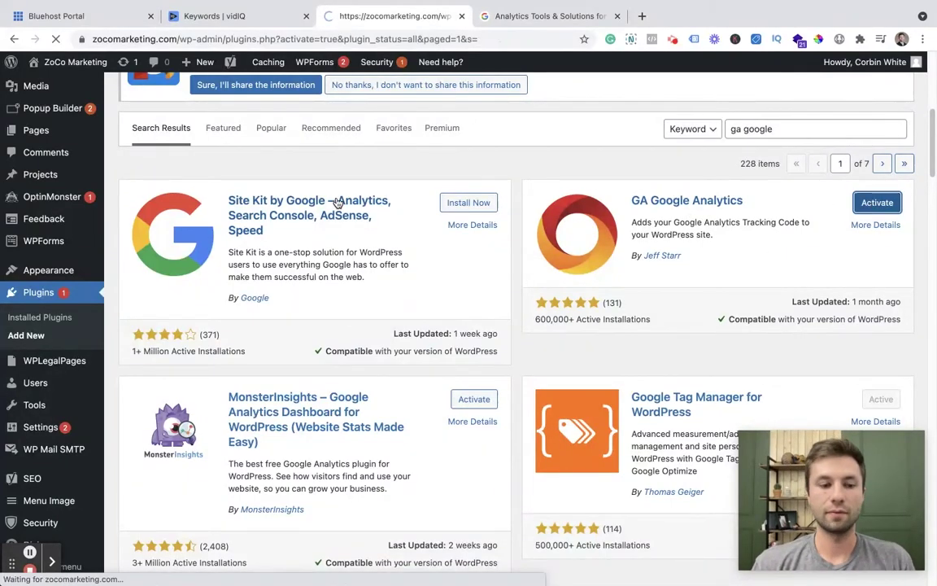
- Open the settings page of the GA Google Analytics plugin
scroll(468, 293, "down", 6)
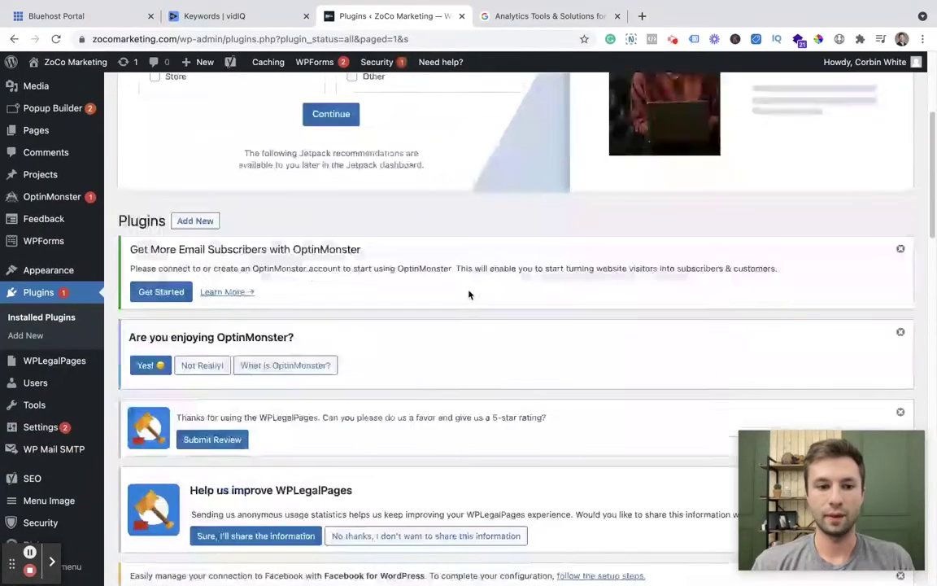
scroll(434, 276, "down", 3)
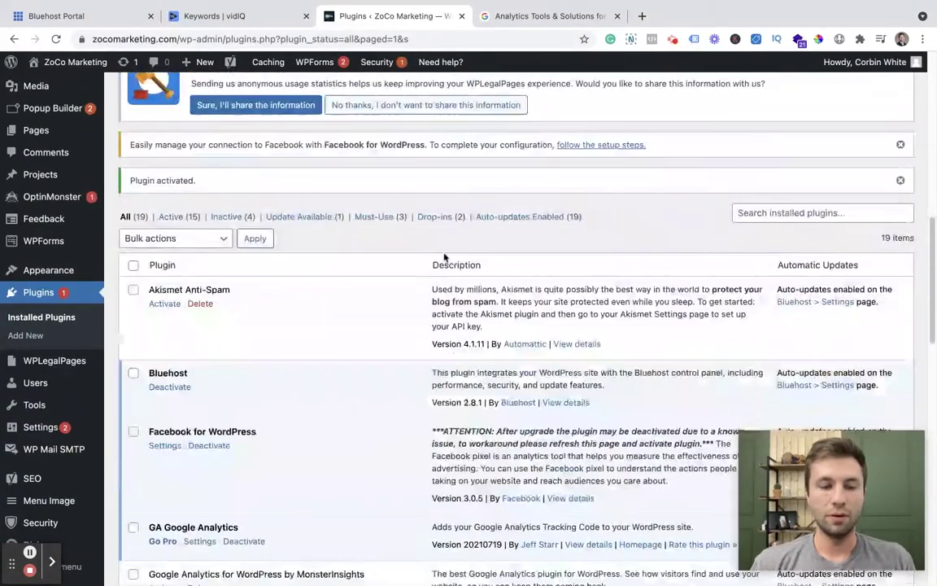
scroll(353, 280, "down", 4)
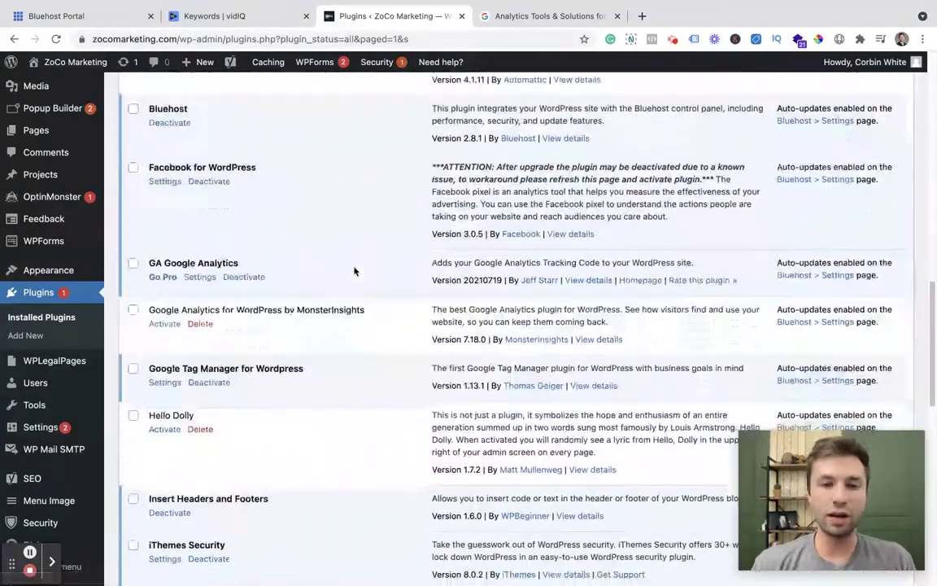
left_click_drag(150, 256, 242, 257)
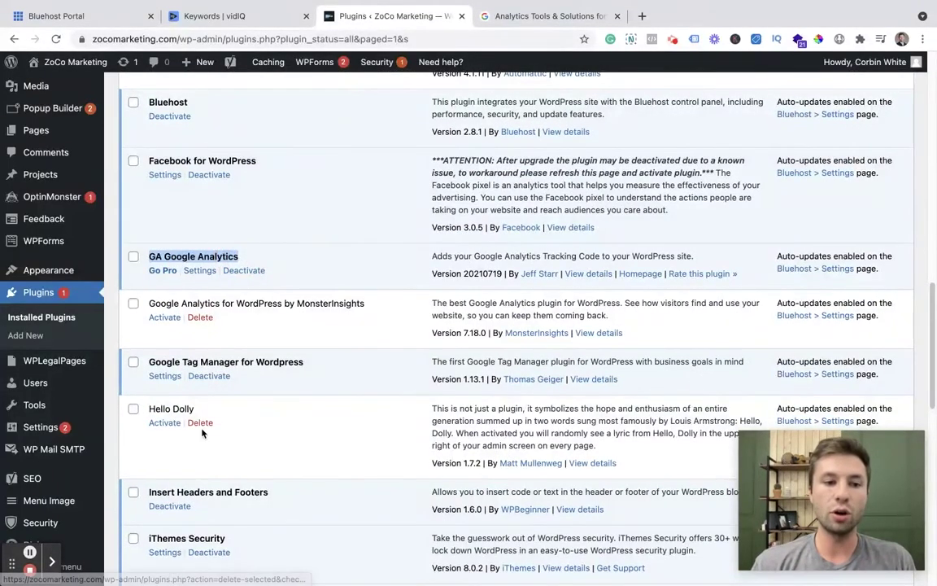
mouse_move(49, 426)
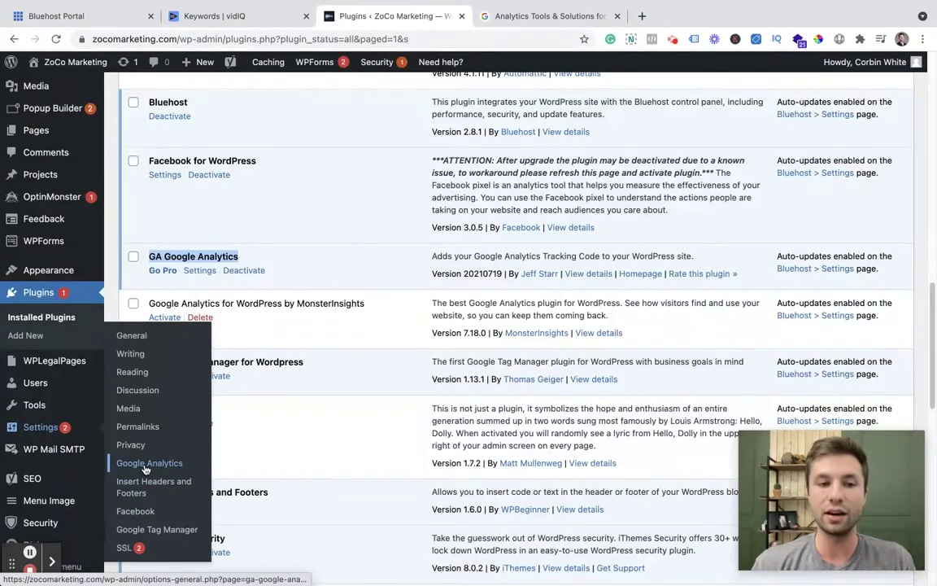
left_click(198, 272)
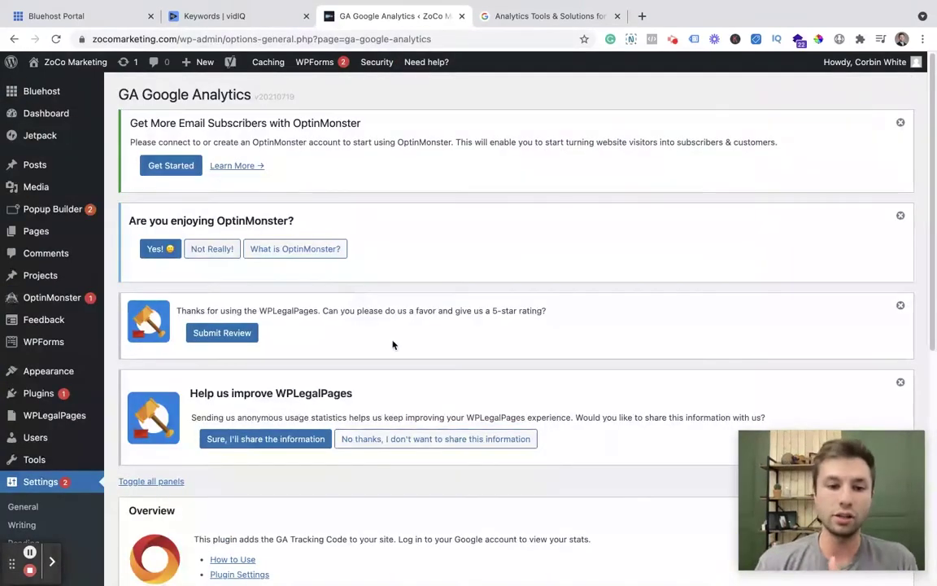
- Set the tracking method to Global Site Tag (gtag.js) and bring up the Google Analytics page
scroll(391, 345, "down", 5)
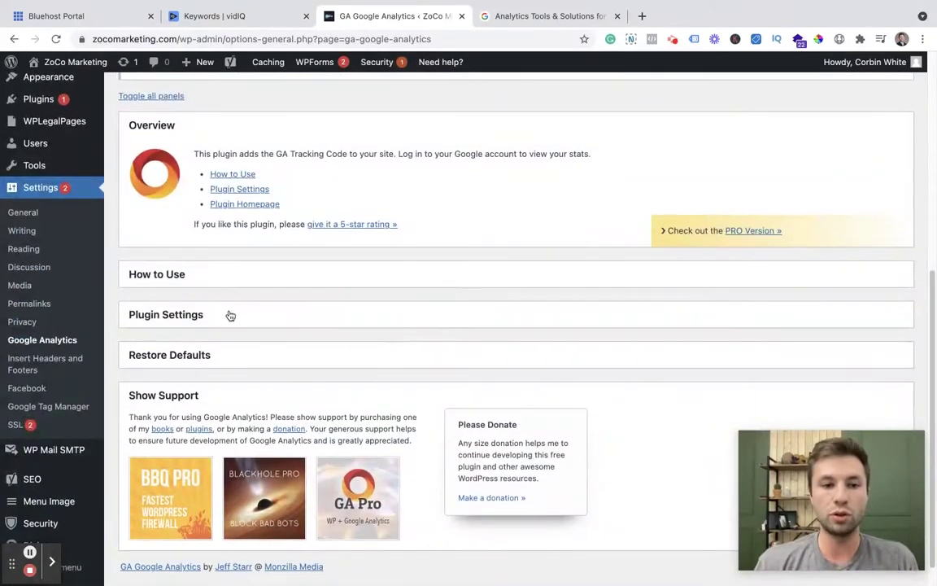
left_click(234, 319)
scroll(334, 326, "down", 1)
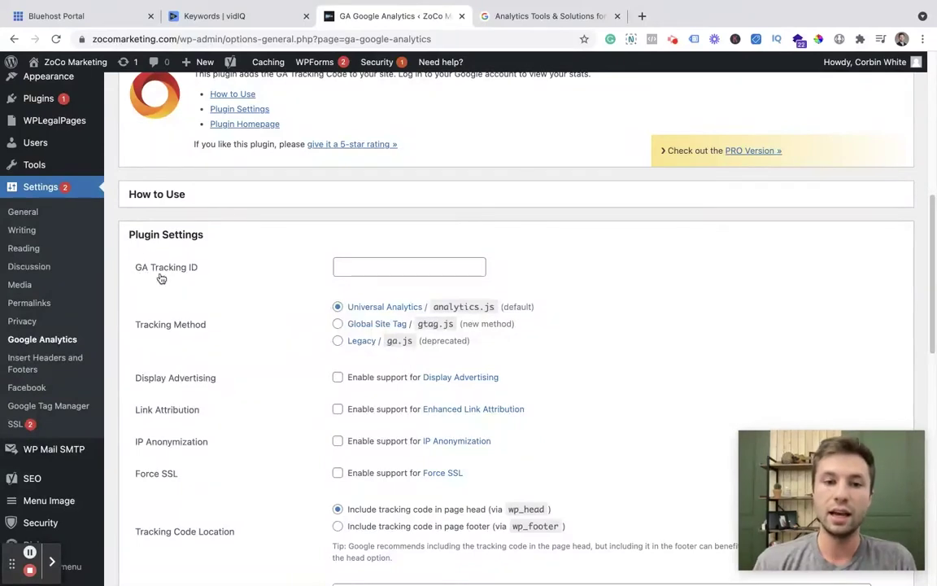
left_click(338, 326)
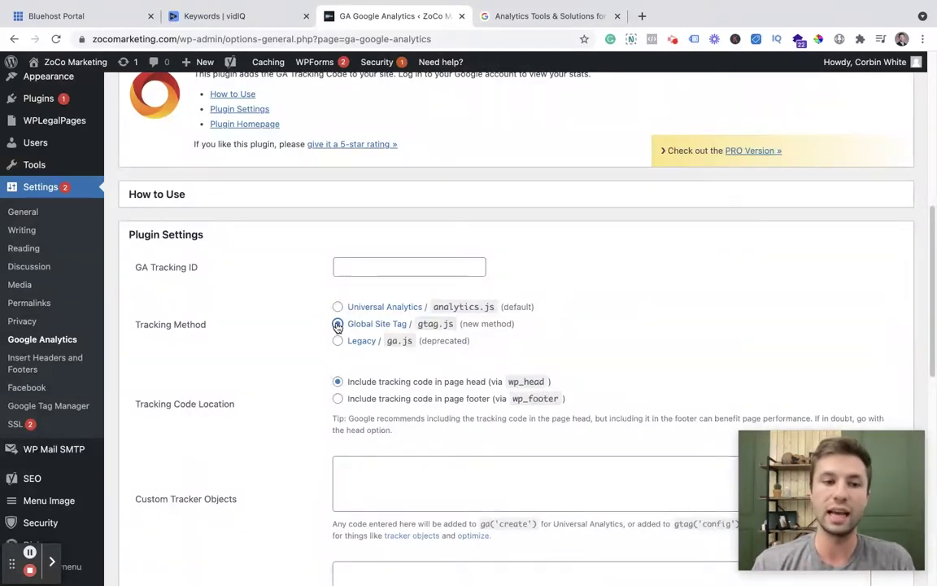
left_click(496, 18)
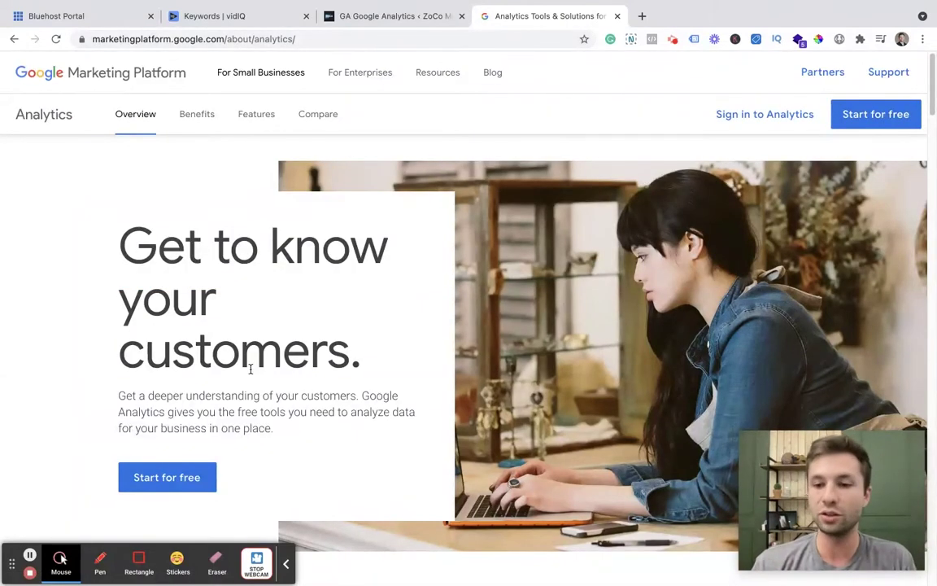
- Start a free Google Analytics signup, name the account 'Test Account Zoco marketing', and continue
scroll(195, 431, "down", 1)
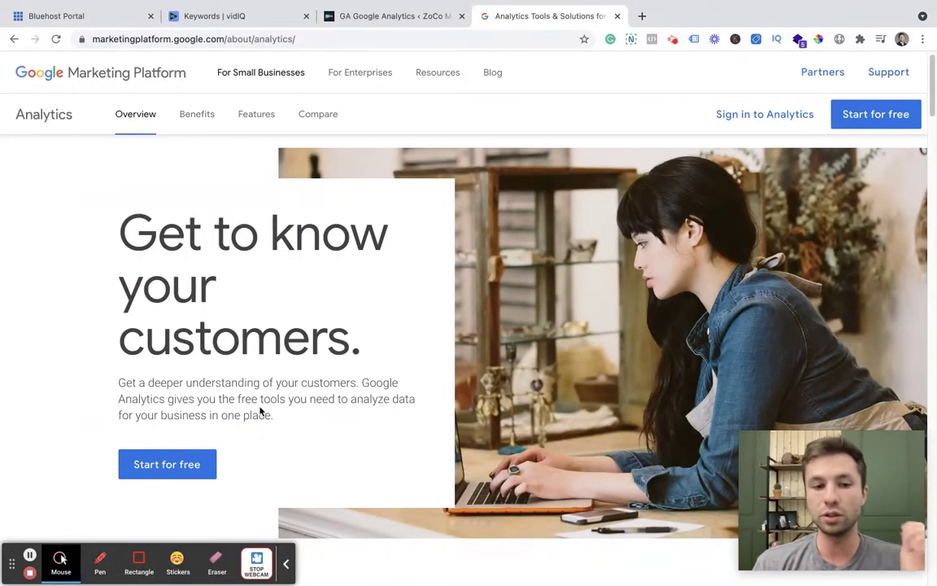
left_click(171, 466)
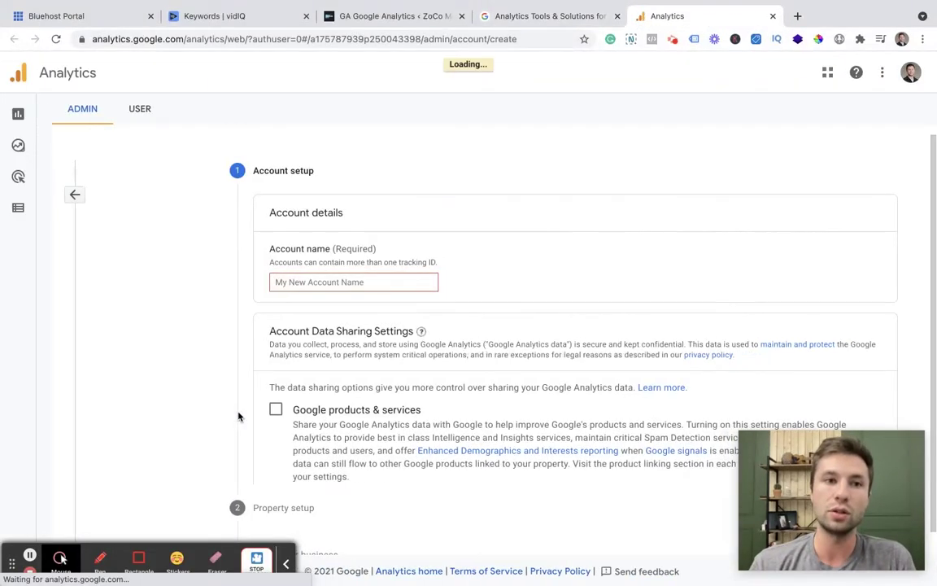
scroll(244, 268, "down", 1)
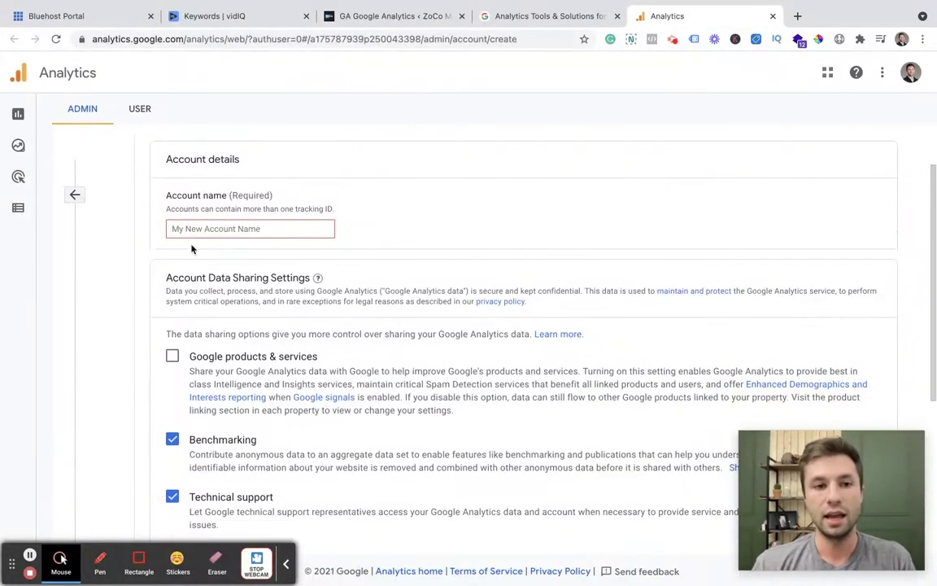
left_click(229, 230)
type("Test ")
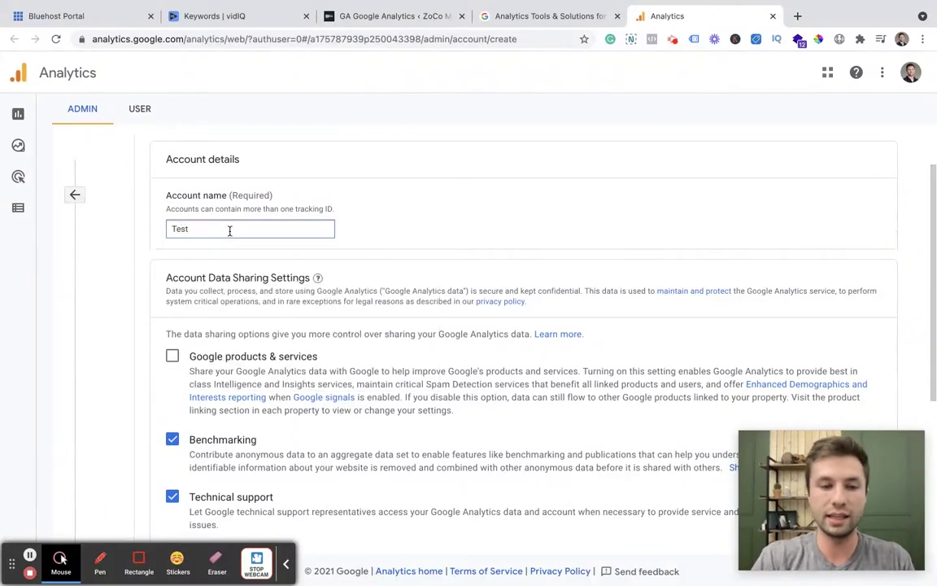
type("Account Zoco marketing")
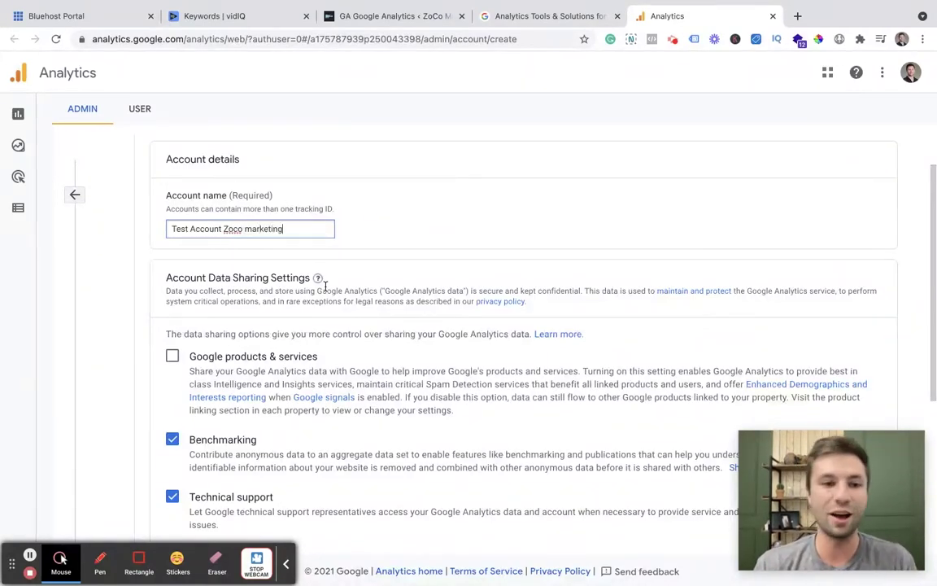
scroll(244, 286, "down", 3)
scroll(299, 257, "up", 1)
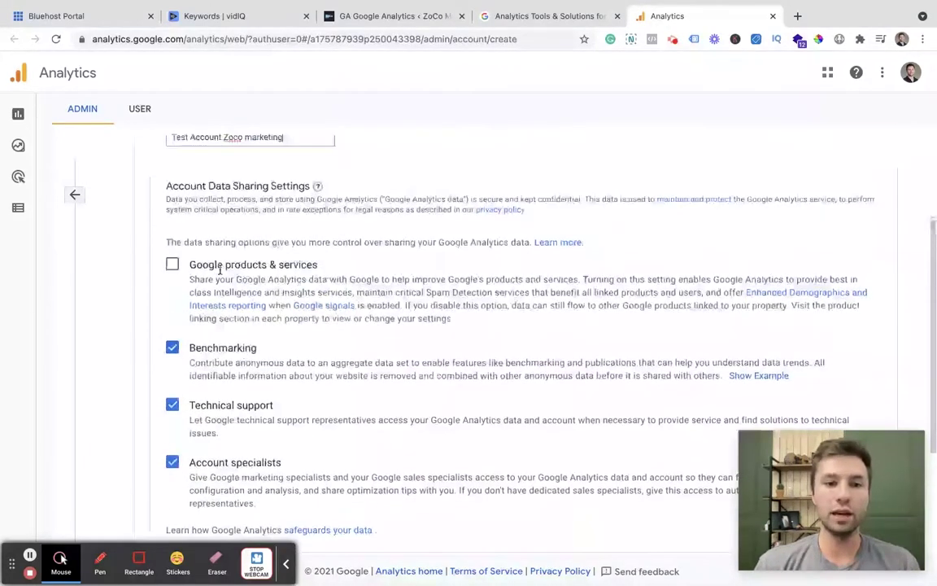
scroll(175, 266, "down", 2)
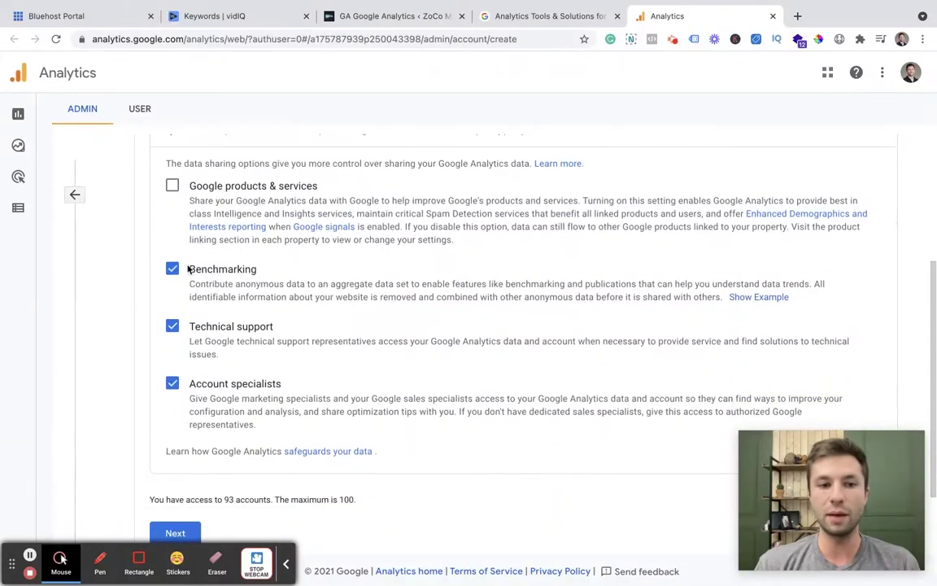
scroll(203, 375, "down", 3)
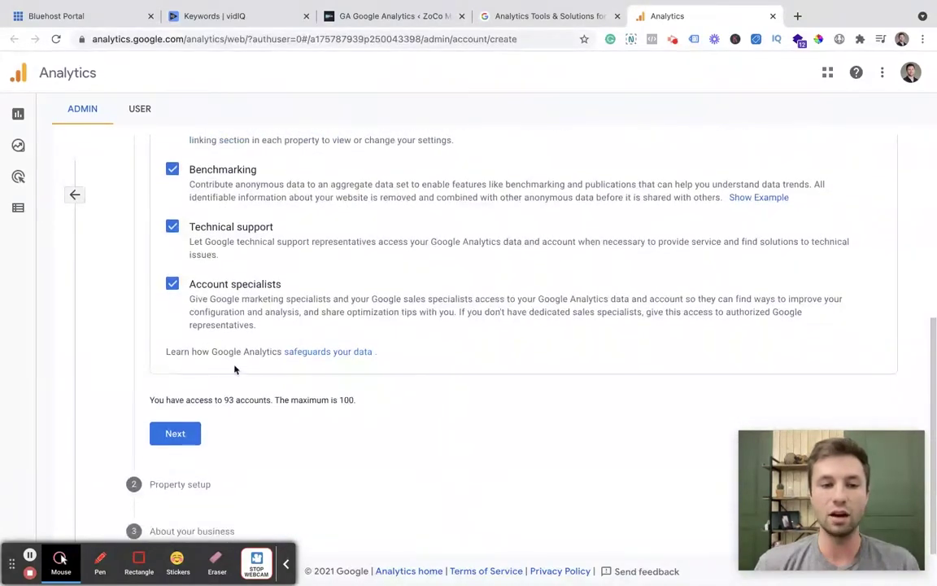
left_click(175, 435)
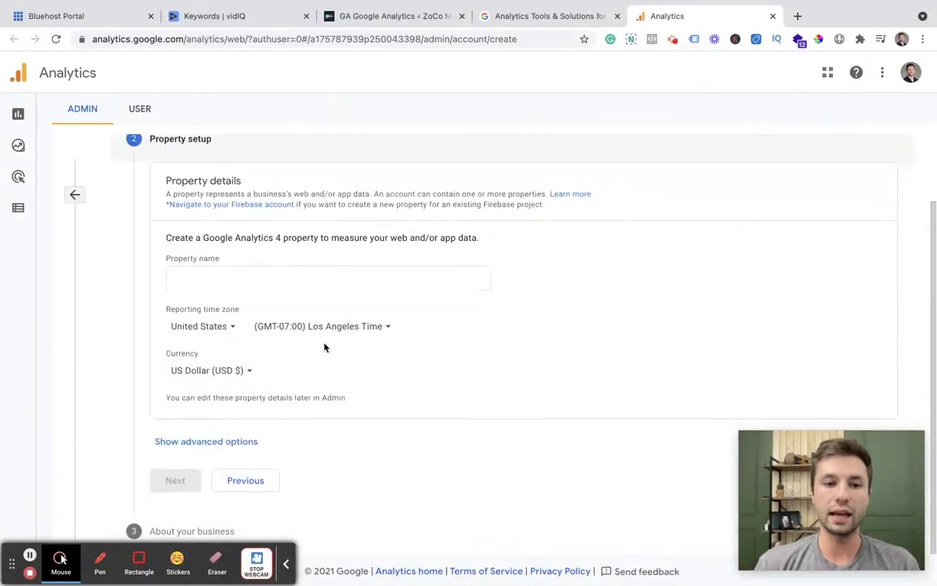
- Name the property 'Test' and continue to the business details questions
left_click(246, 279)
type("Zo")
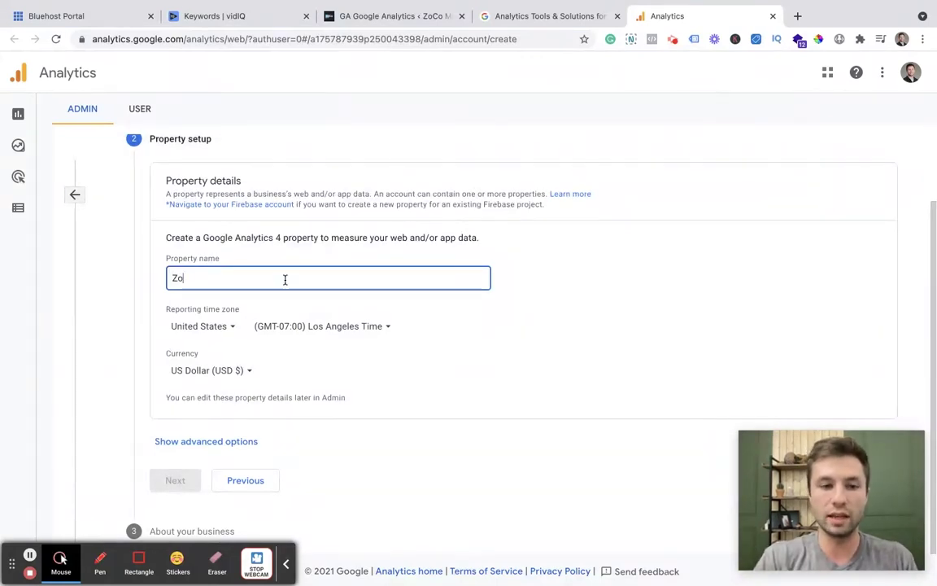
type("ET")
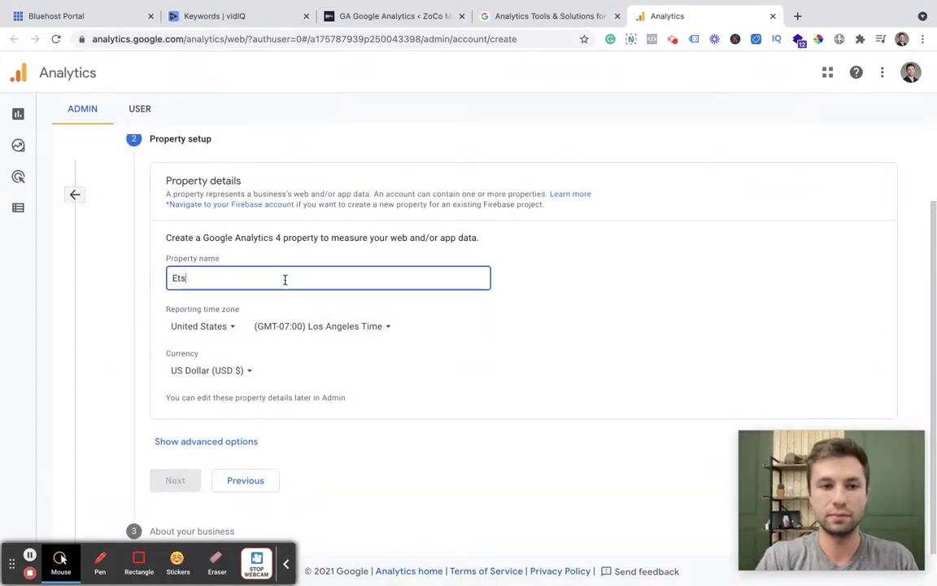
key("BackSpace")
type("Test")
key("BackSpace")
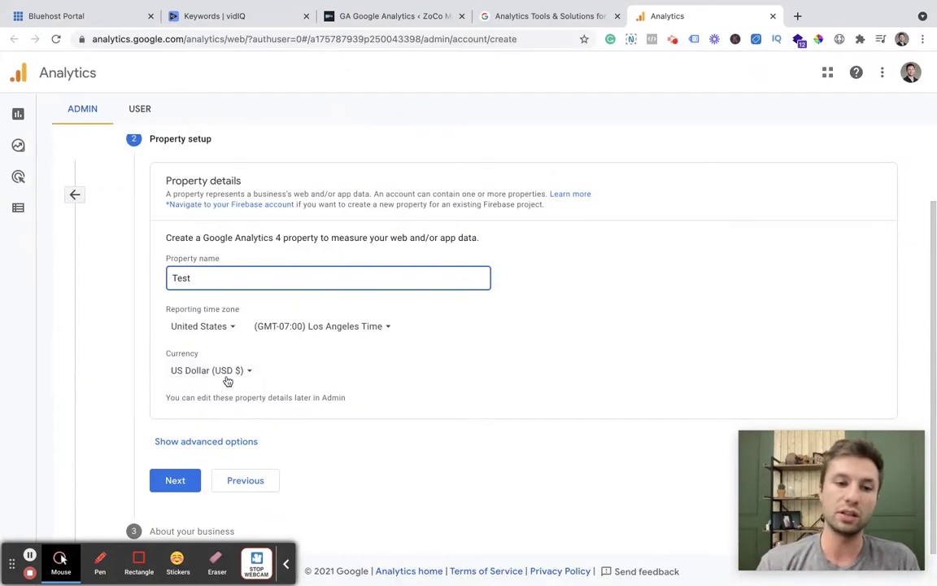
left_click(176, 480)
scroll(299, 303, "down", 2)
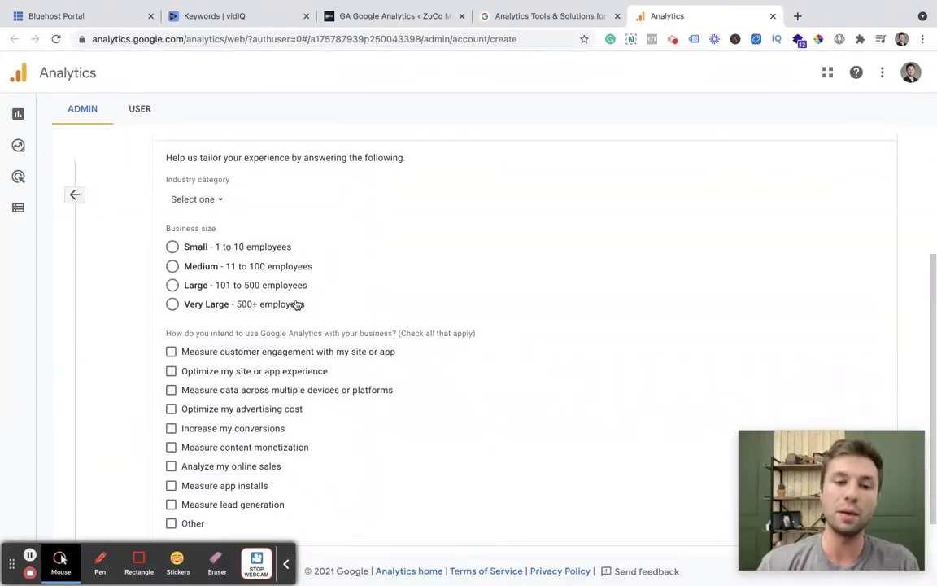
- Set the industry category to Other and the business size to Small (1-10 employees)
left_click(199, 198)
scroll(236, 337, "down", 2)
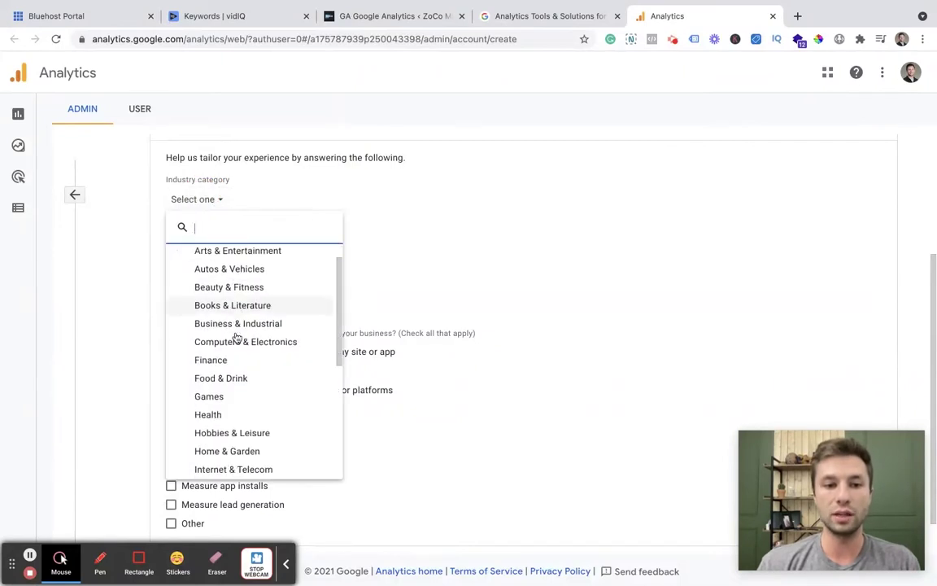
scroll(236, 338, "down", 4)
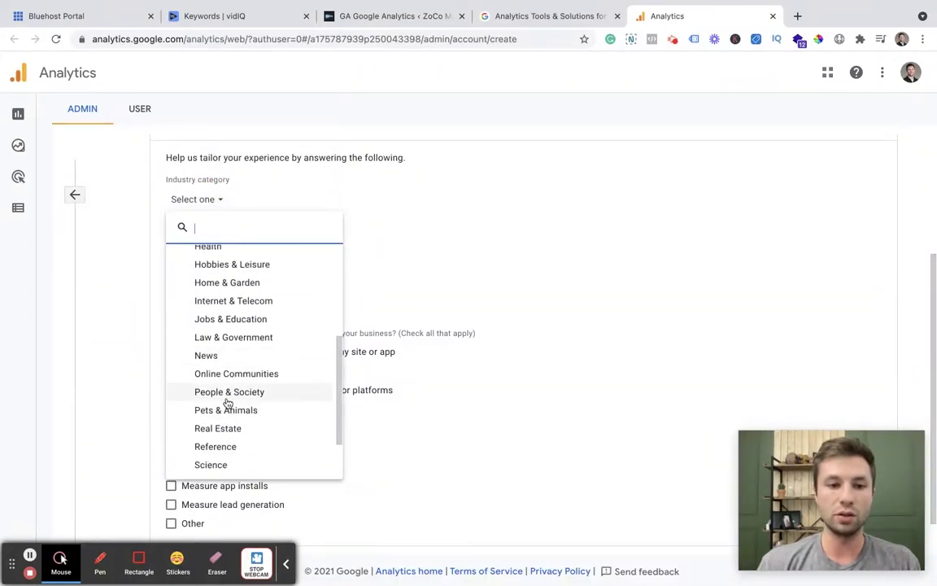
scroll(219, 444, "down", 2)
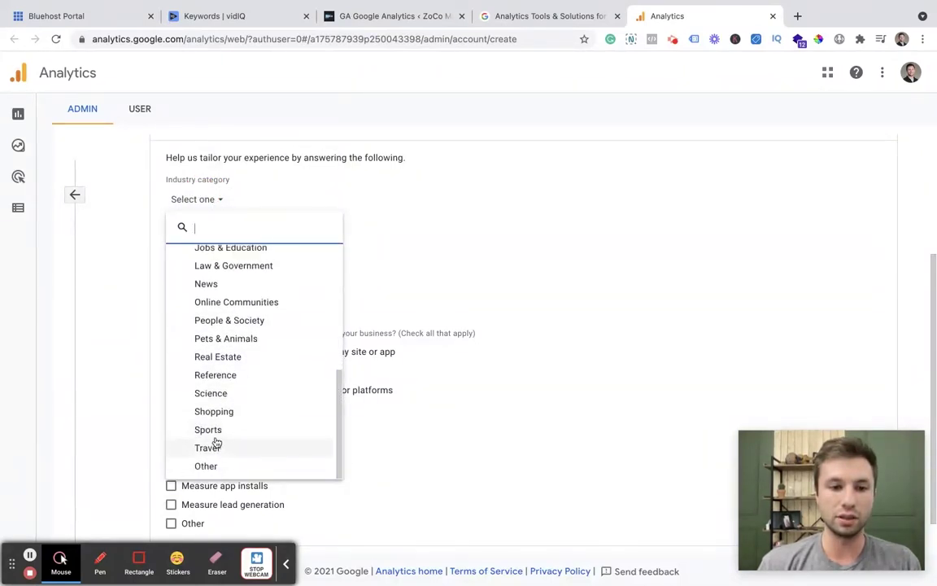
left_click(205, 465)
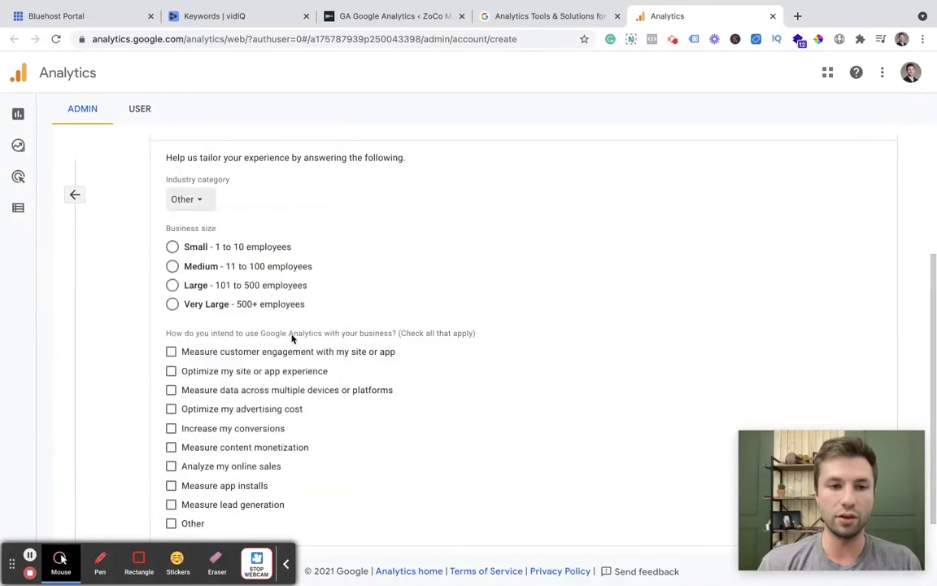
left_click(173, 247)
- Tick the goals: cross-device data, advertising cost, conversions and online sales
scroll(236, 376, "down", 1)
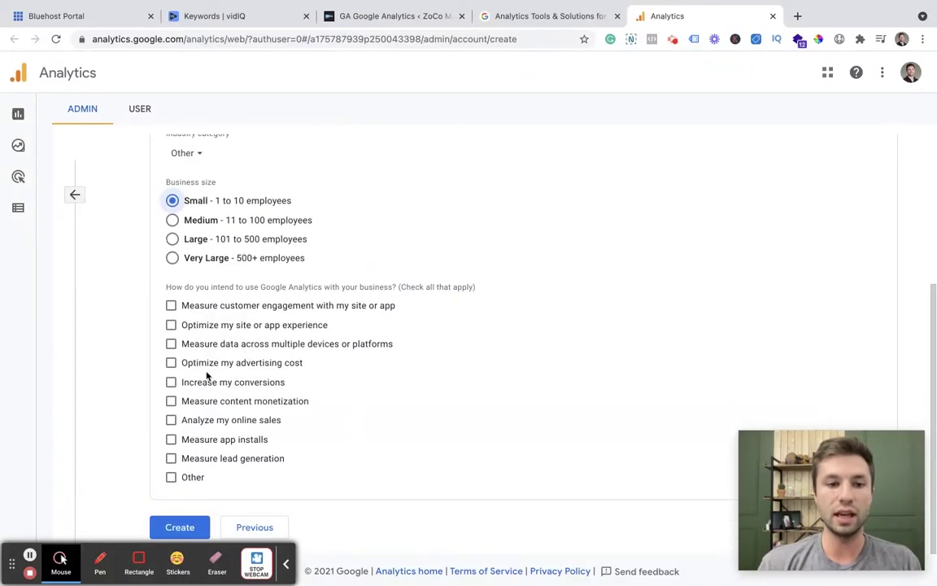
left_click(170, 344)
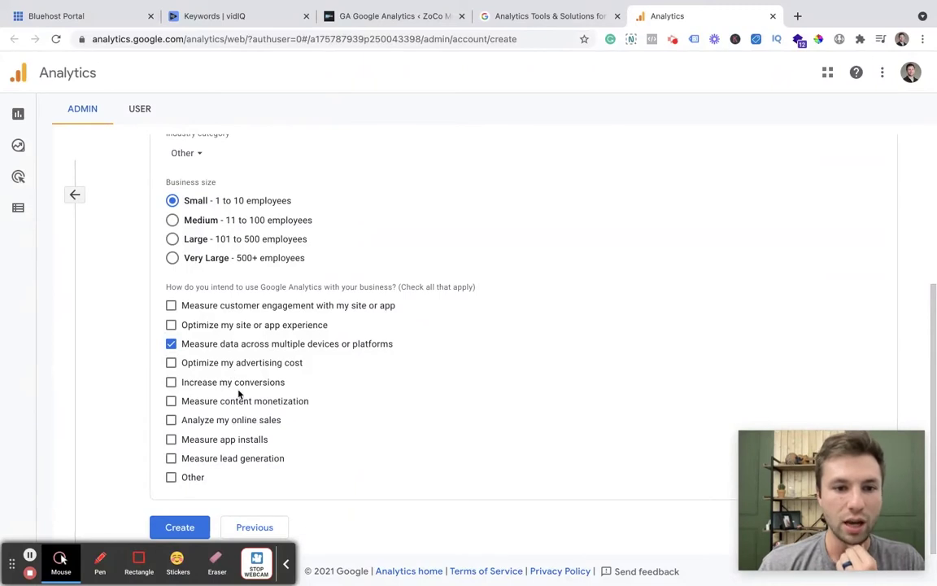
left_click(171, 362)
left_click(171, 382)
left_click(171, 419)
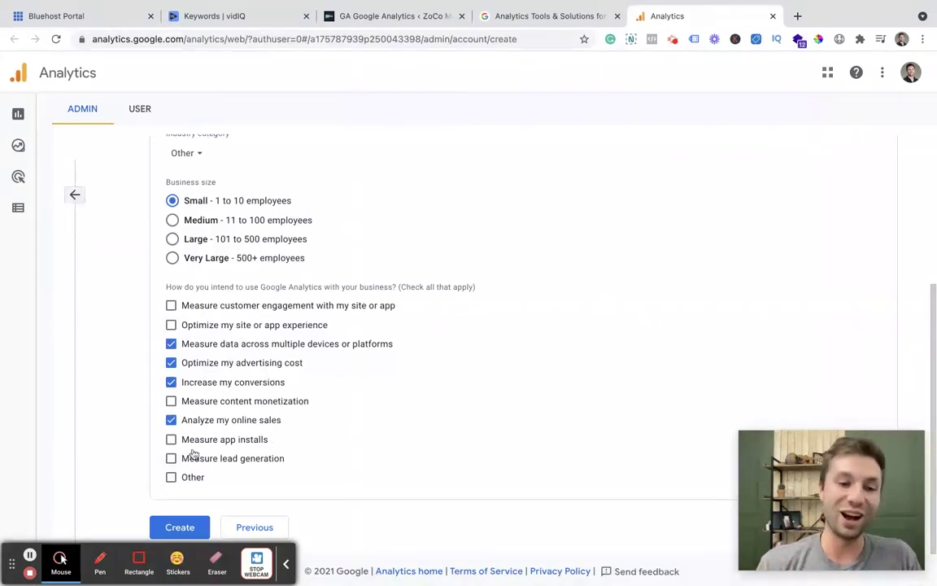
- Create the account, accepting the Terms of Service and GDPR Data Processing Terms
left_click(181, 527)
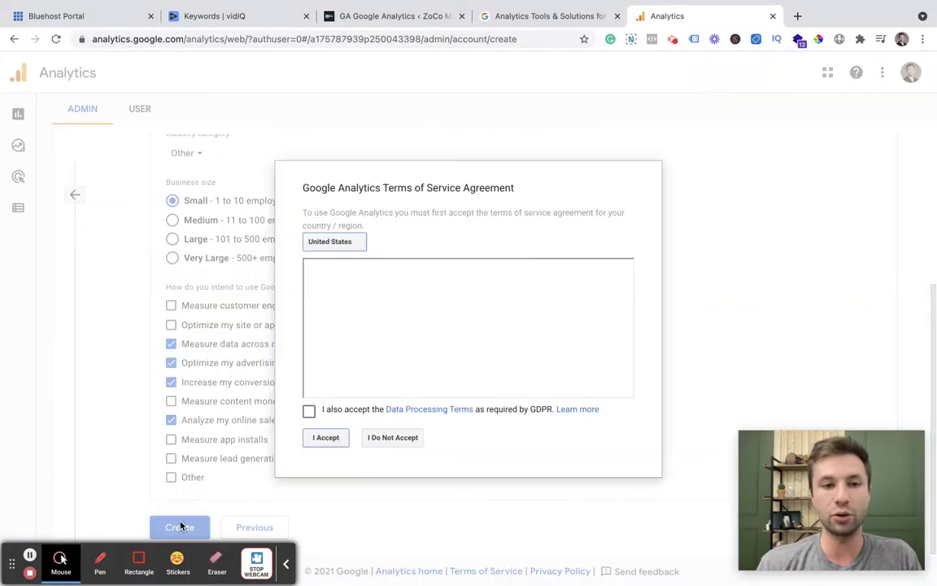
scroll(379, 332, "down", 15)
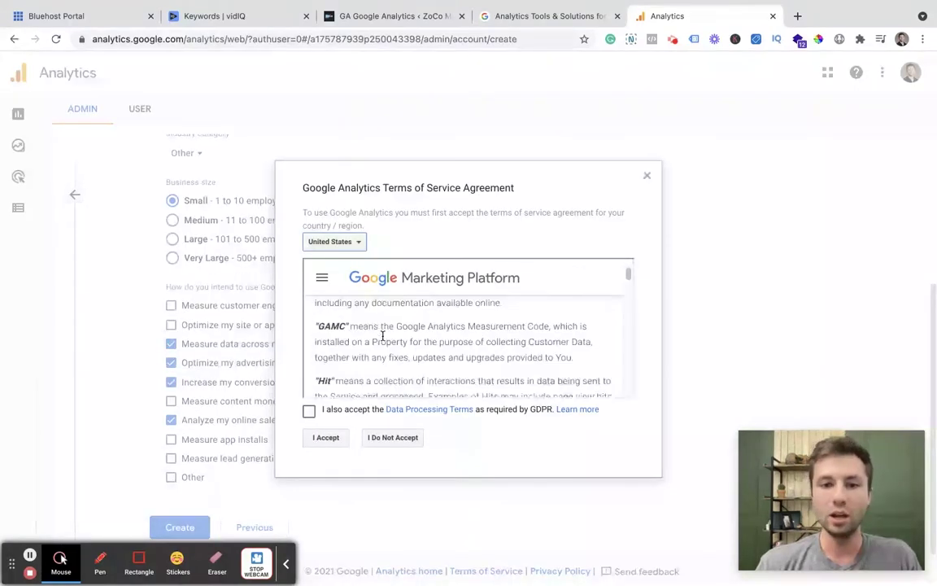
scroll(380, 335, "down", 20)
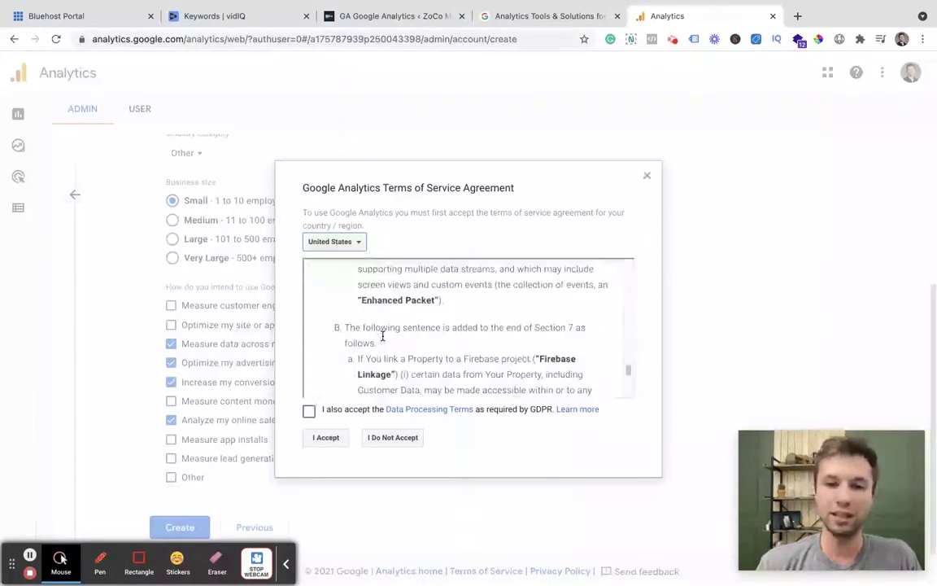
left_click(309, 412)
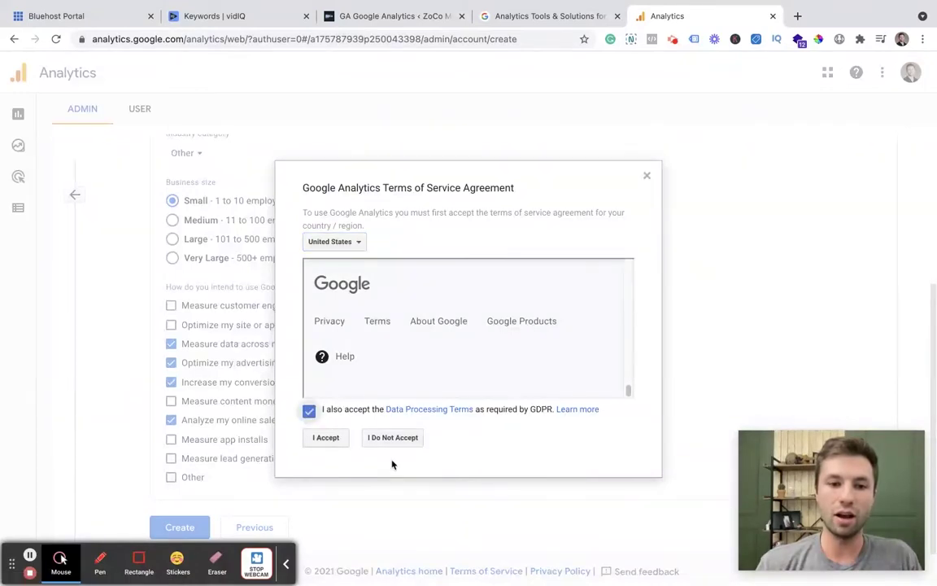
left_click(327, 439)
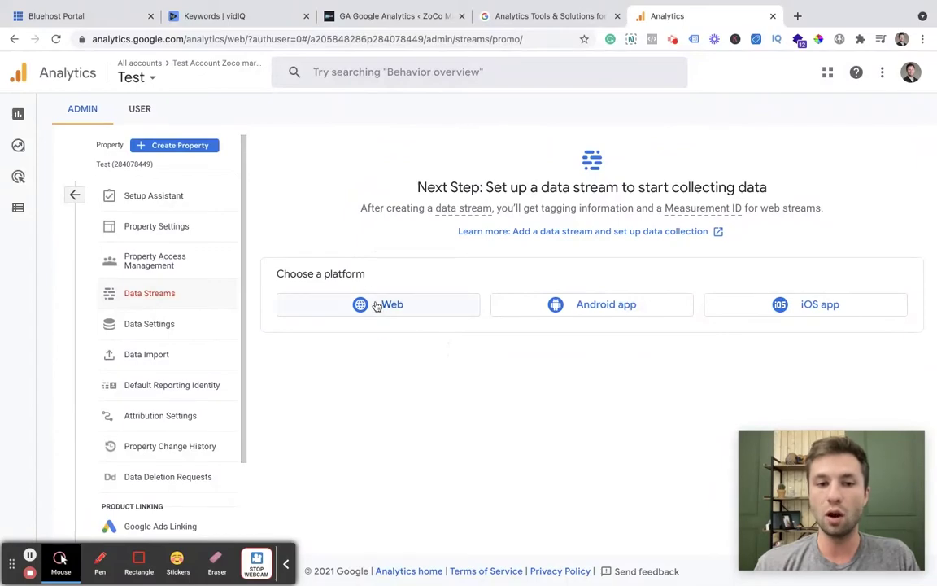
left_click(402, 314)
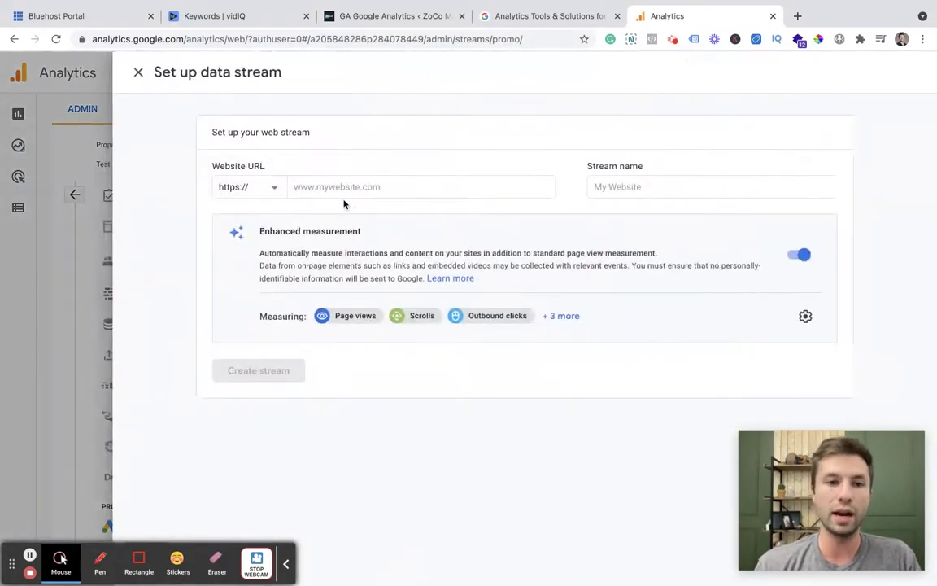
left_click(272, 190)
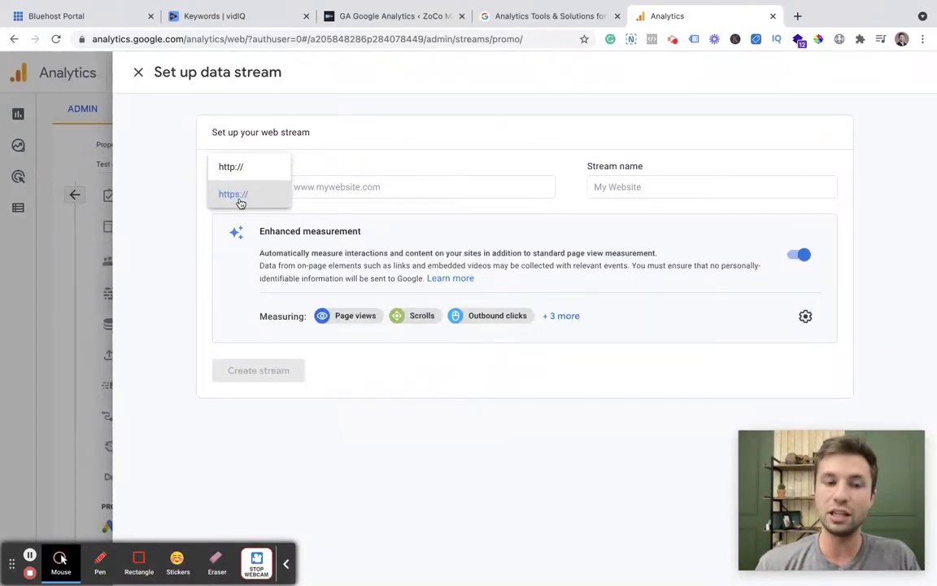
left_click(330, 188)
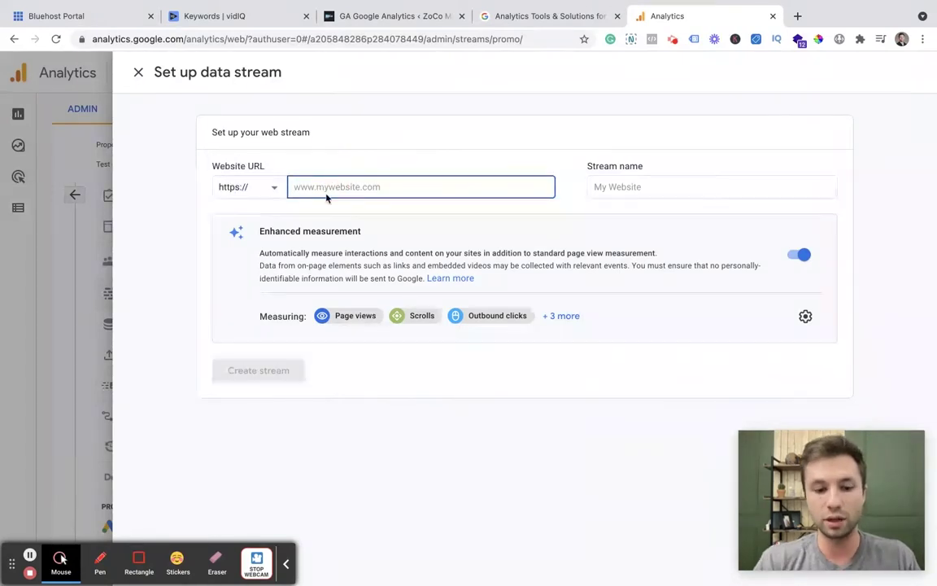
type("www.zoc")
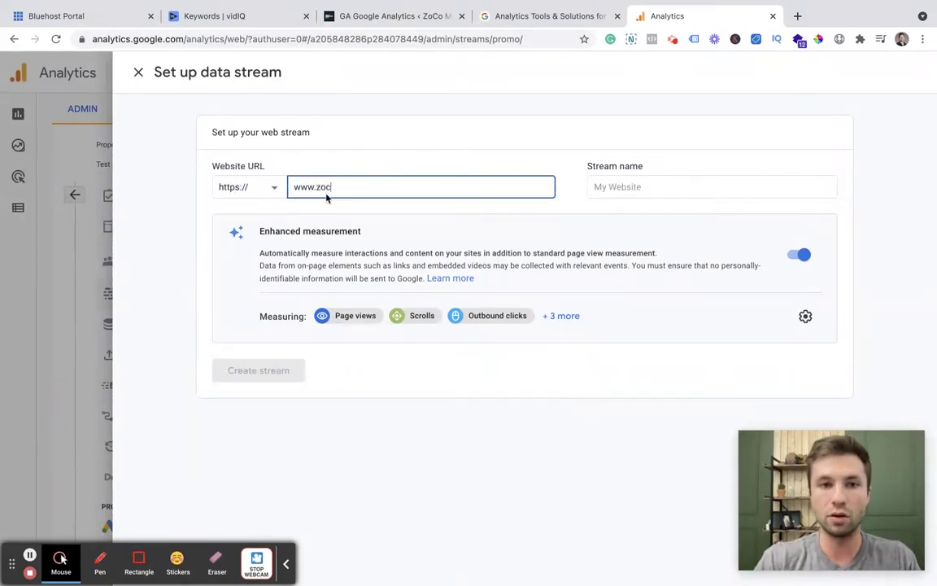
type("omarketing.com")
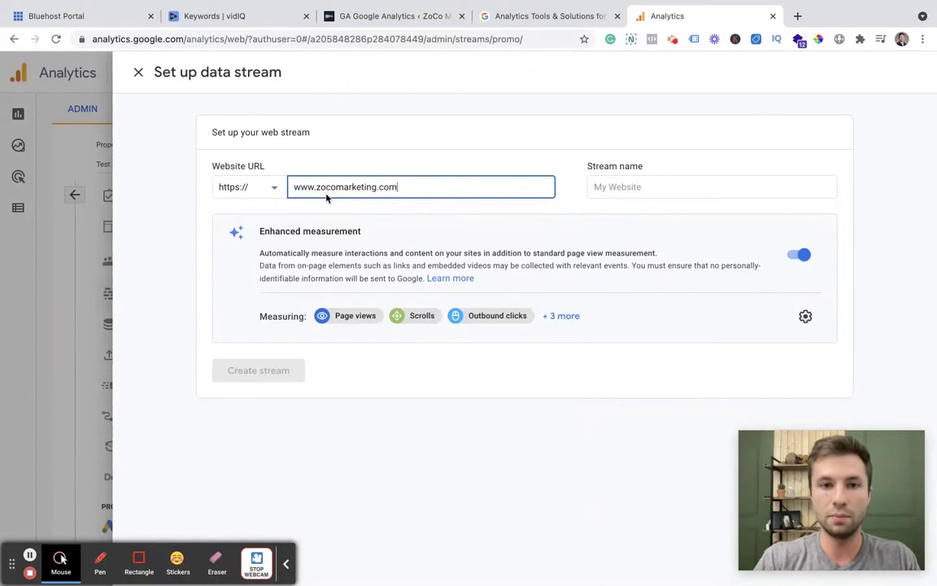
left_click(610, 189)
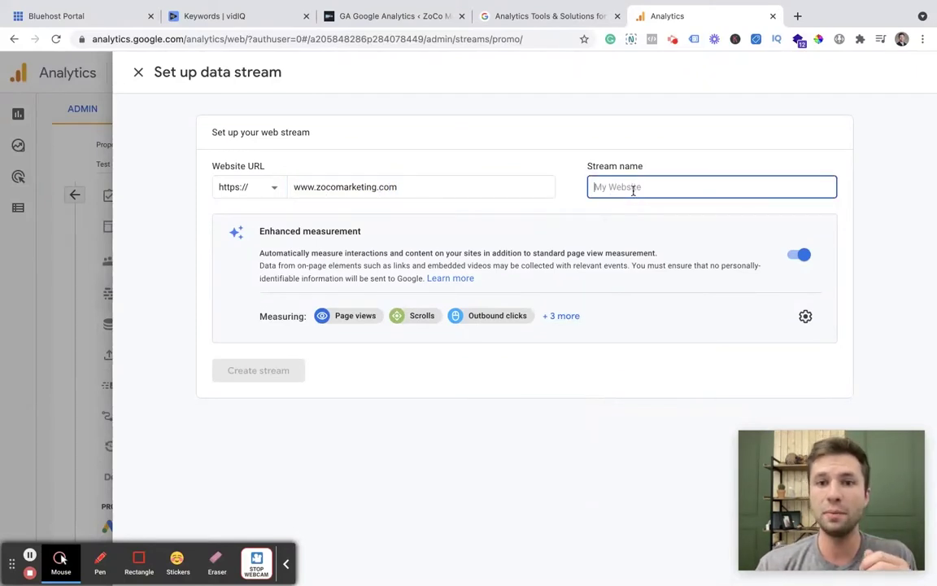
type("d")
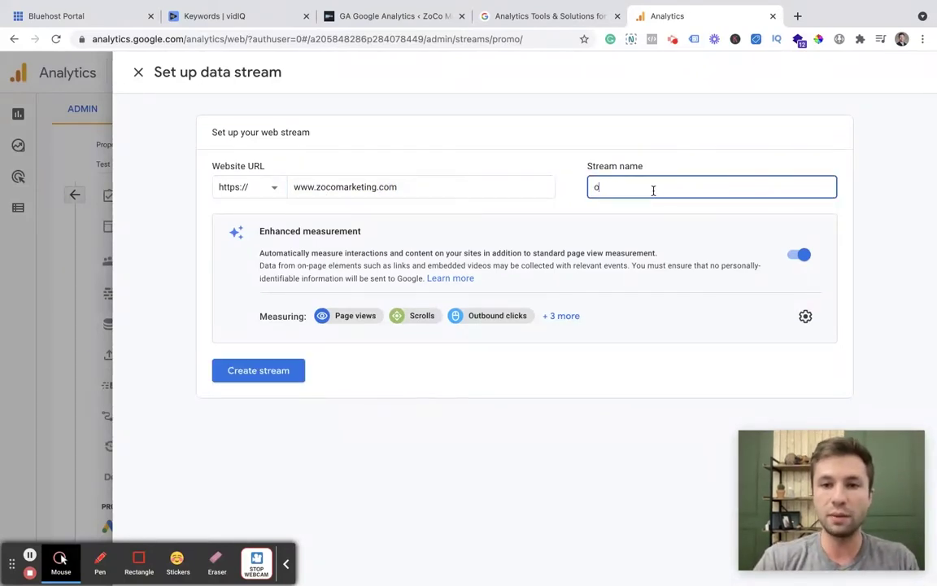
key("BackSpace")
type("Test Zo")
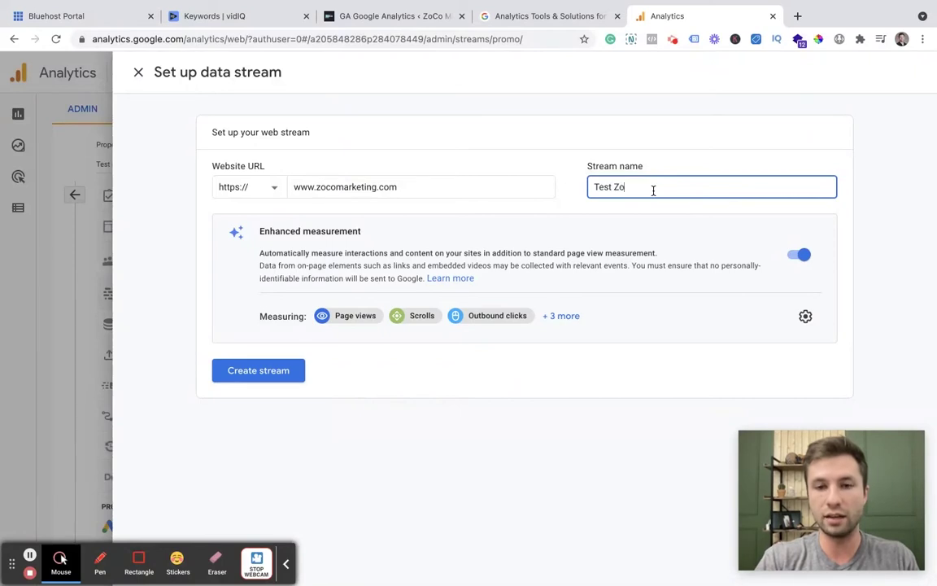
type("co Marketing")
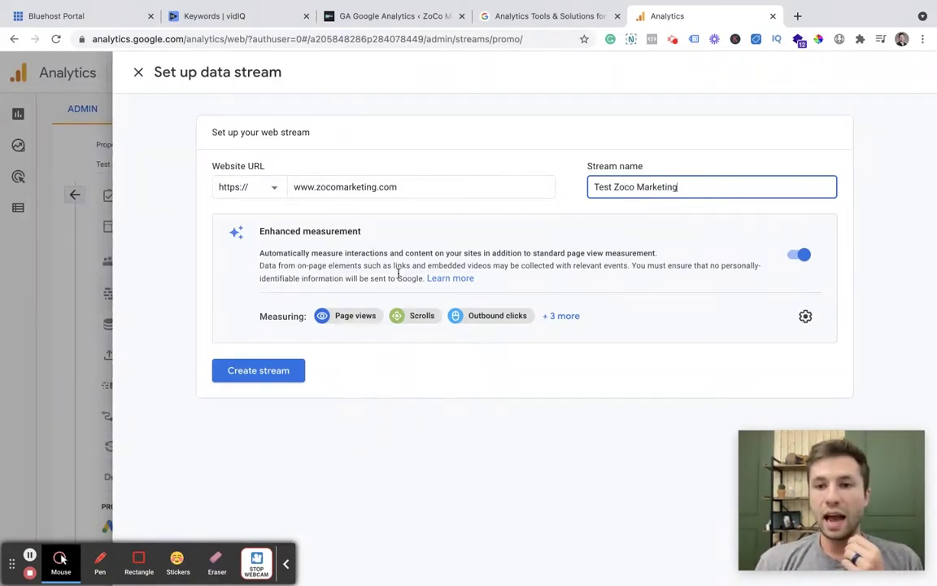
left_click(261, 370)
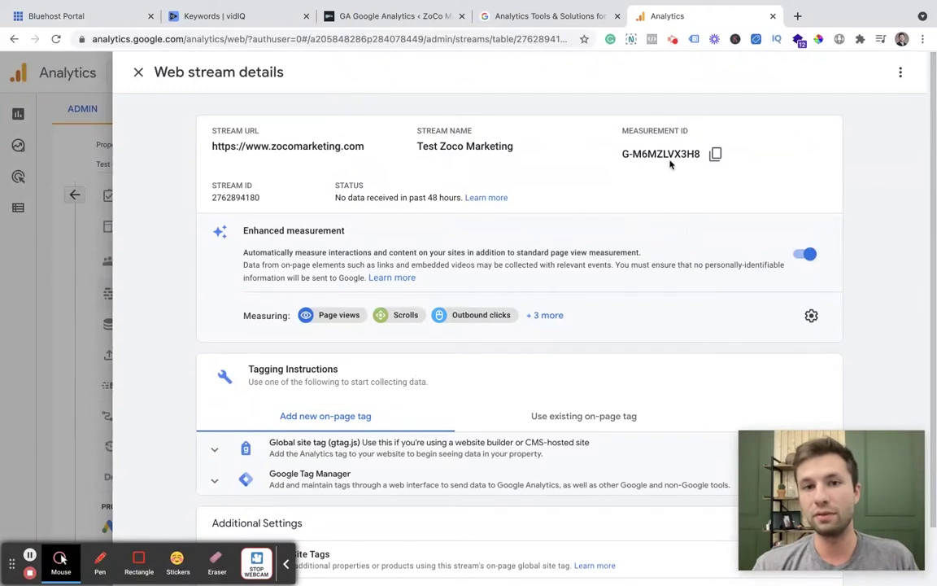
- Copy measurement ID G-M6MZLVX3H8 and return to the WordPress GA plugin settings
left_click(717, 158)
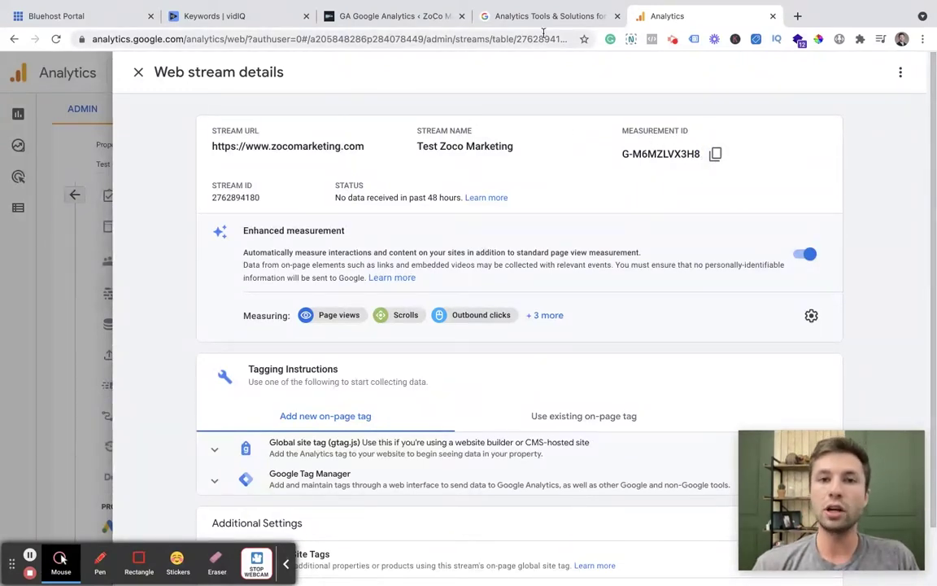
left_click(402, 17)
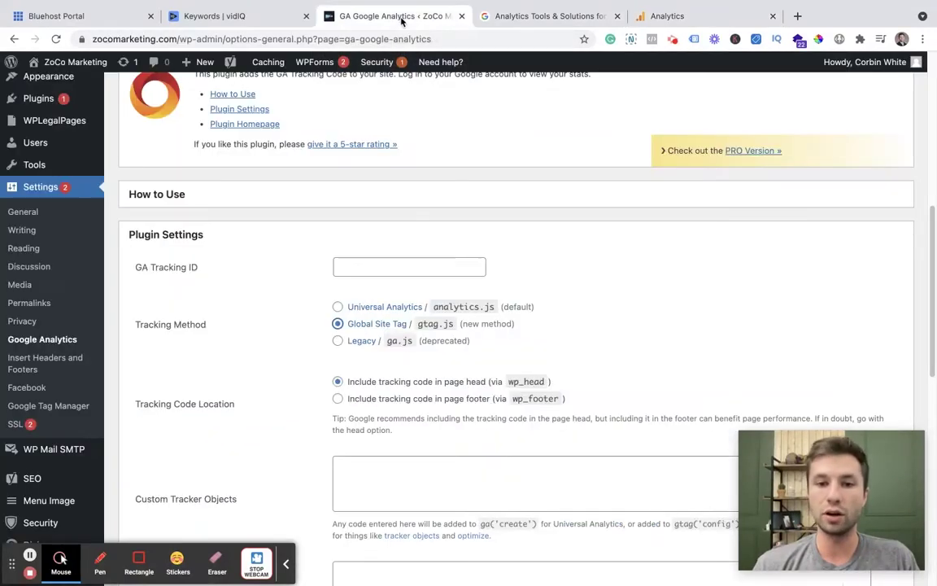
- Paste G-M6MZLVX3H8 into GA Tracking ID, keeping gtag.js and page-head code placement
left_click(413, 268)
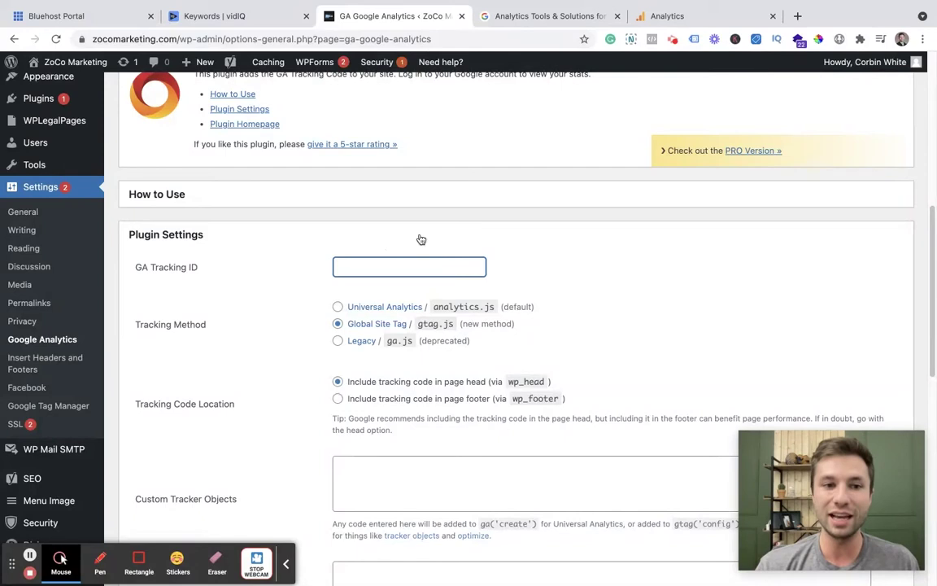
key("super+v")
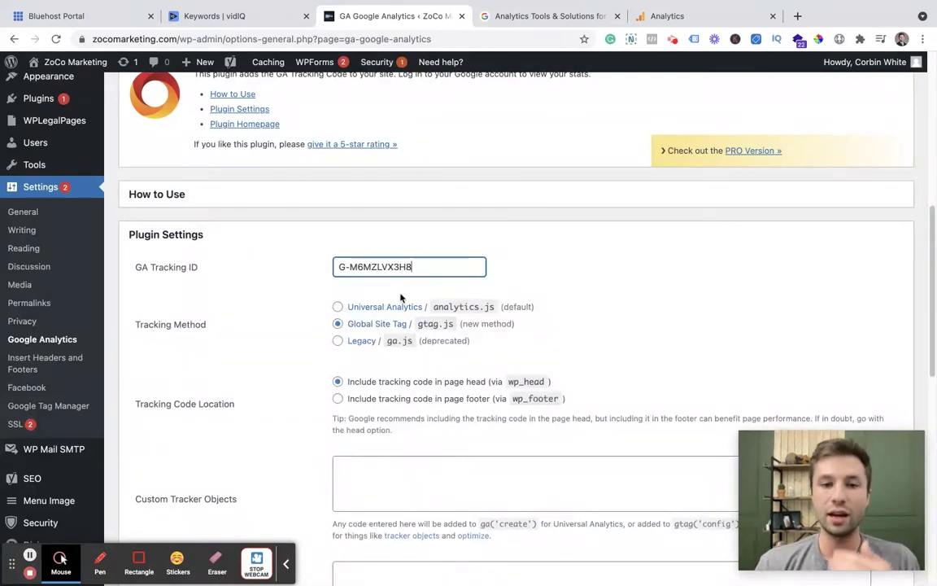
scroll(329, 313, "down", 2)
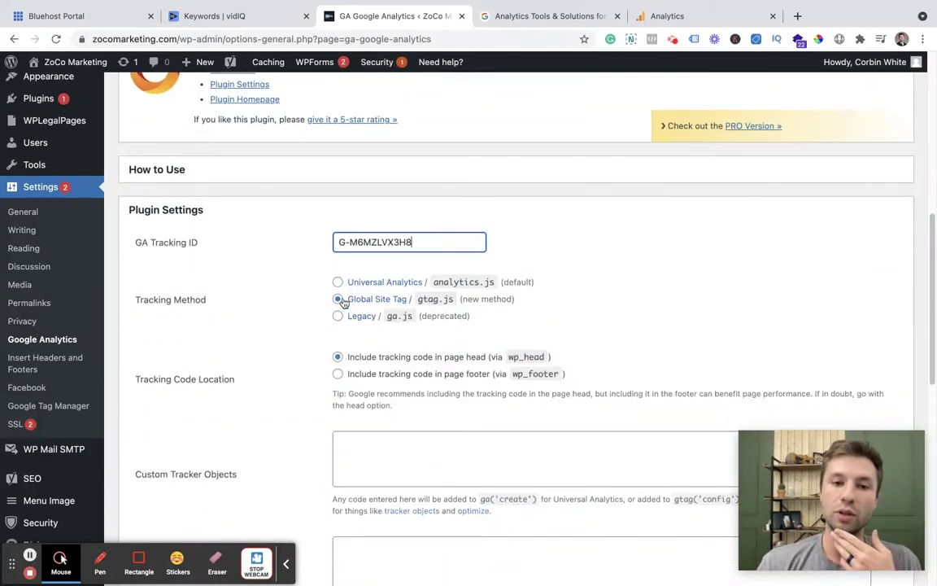
left_click(516, 306)
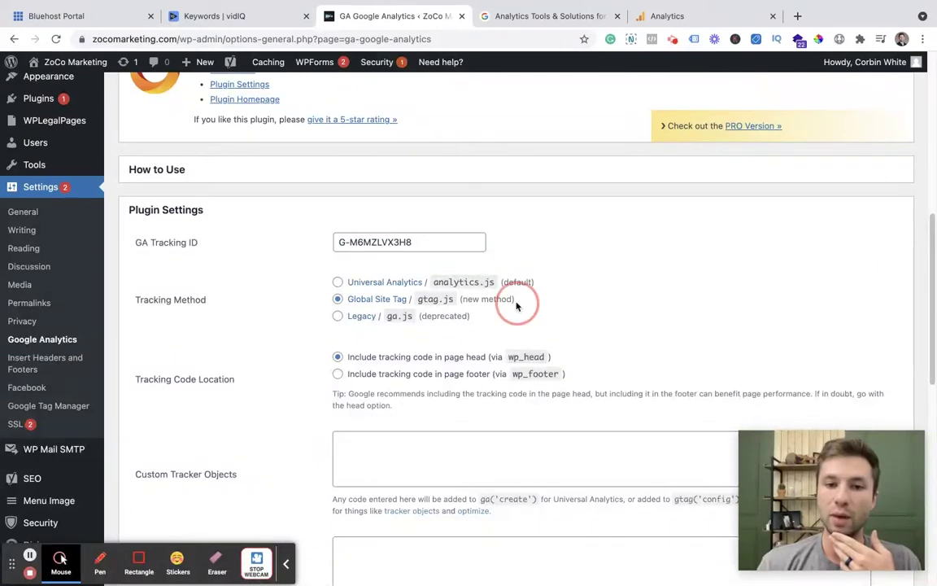
left_click_drag(516, 305, 461, 299)
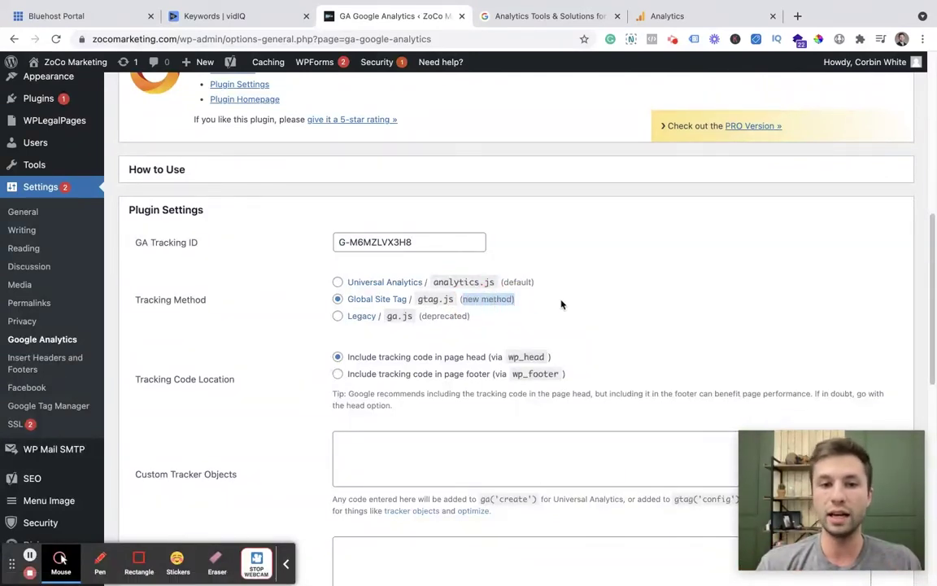
scroll(488, 293, "down", 1)
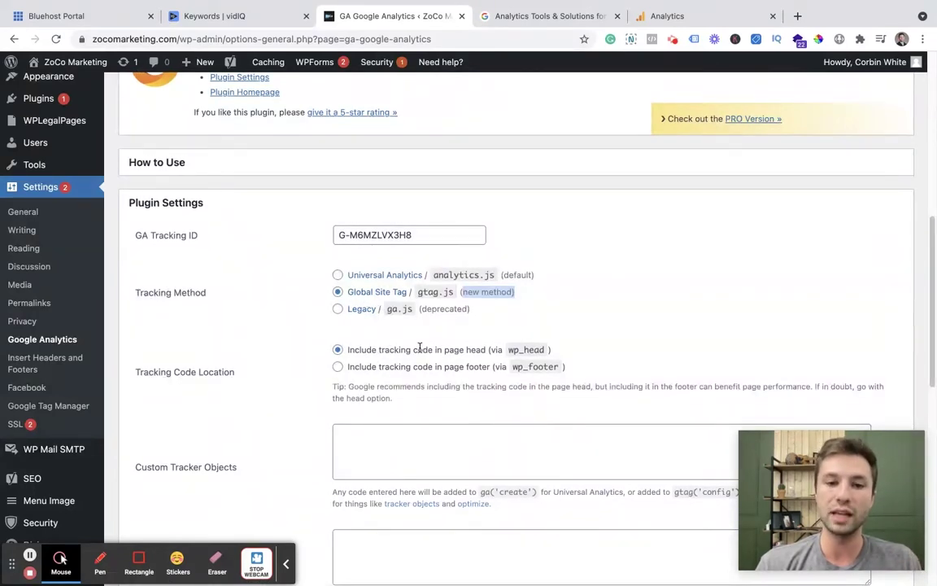
scroll(420, 348, "down", 1)
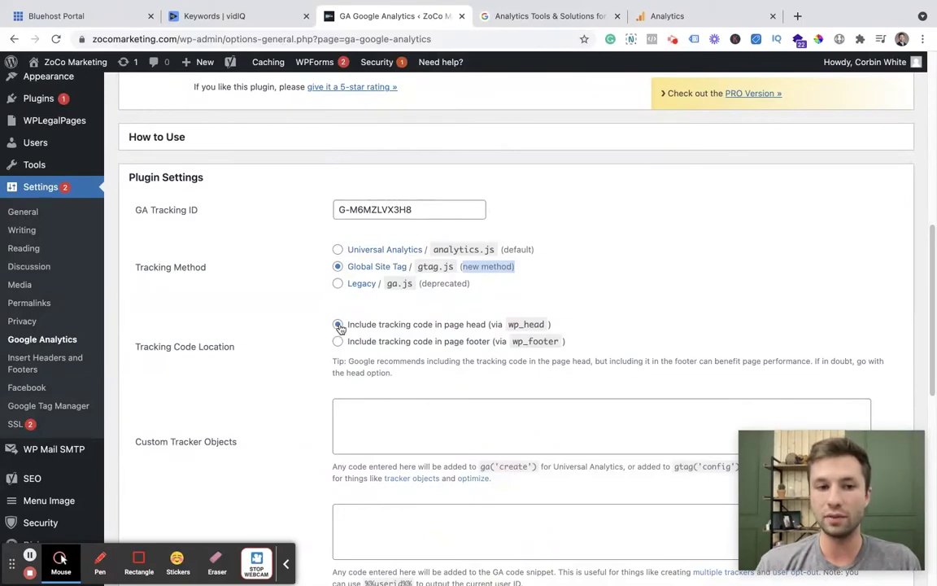
- Copy the gtag.js global site tag snippet from the Test Zoco Marketing web stream details
left_click(659, 26)
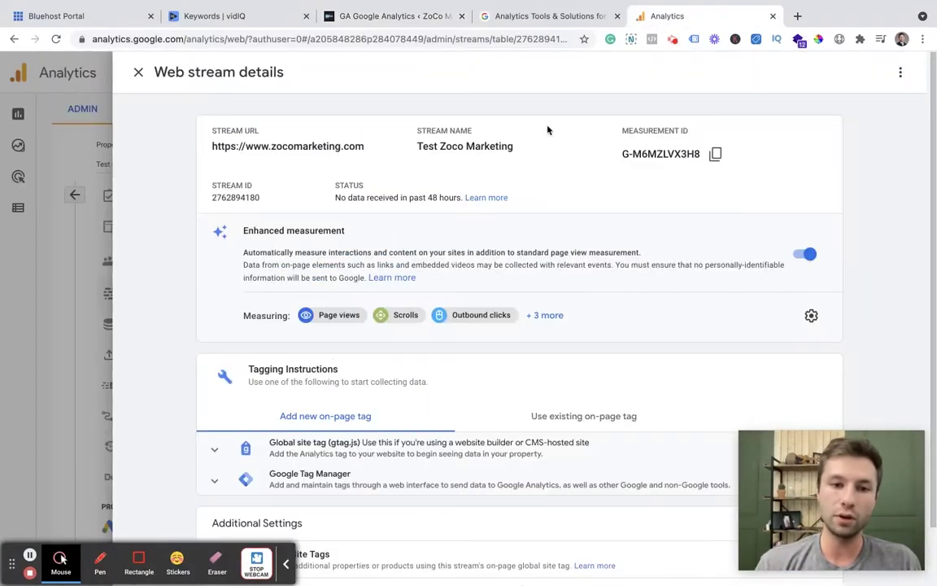
scroll(305, 360, "down", 2)
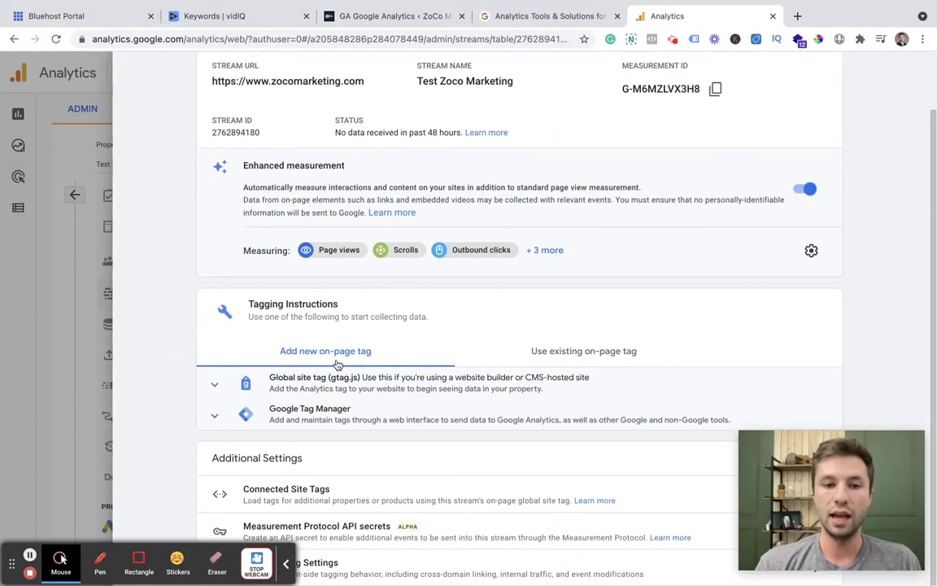
left_click(217, 387)
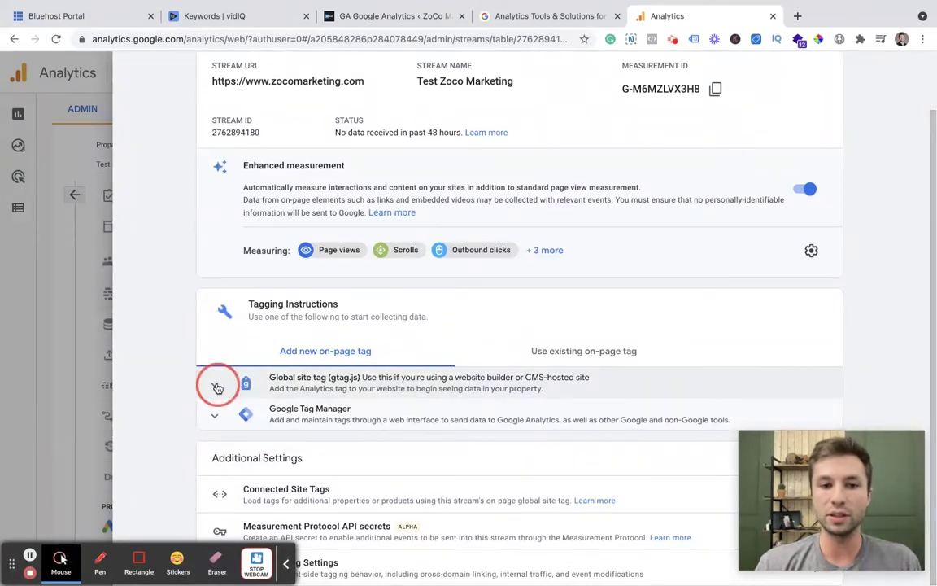
scroll(322, 353, "down", 3)
left_click(805, 325)
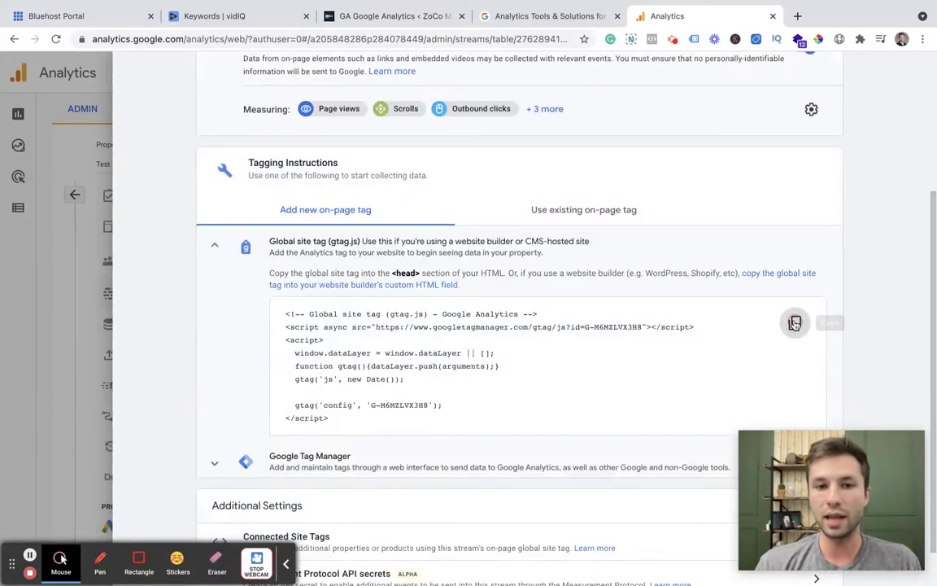
mouse_move(574, 36)
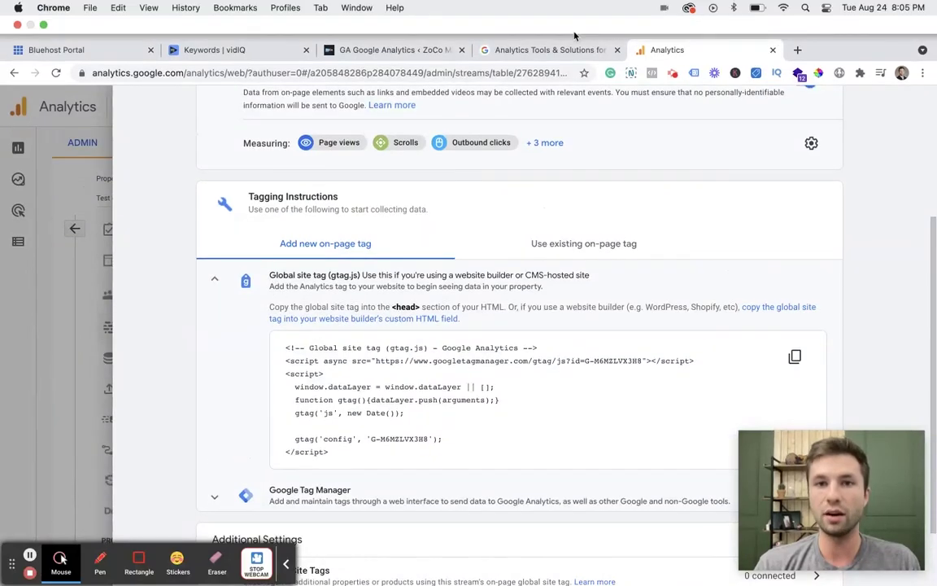
left_click(429, 50)
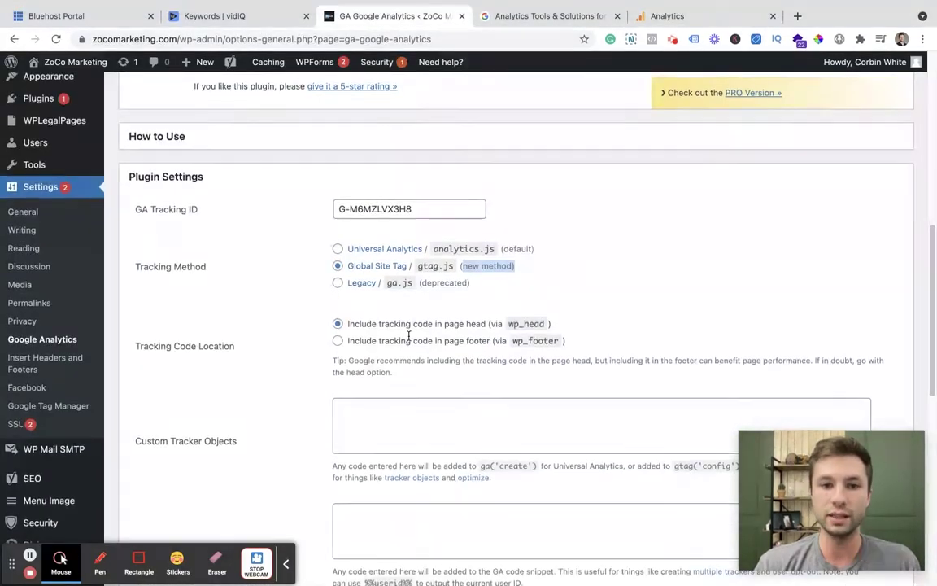
- Paste the copied gtag.js snippet into the plugin's Custom Tracker Objects box
scroll(409, 340, "down", 3)
scroll(410, 340, "down", 1)
left_click(361, 308)
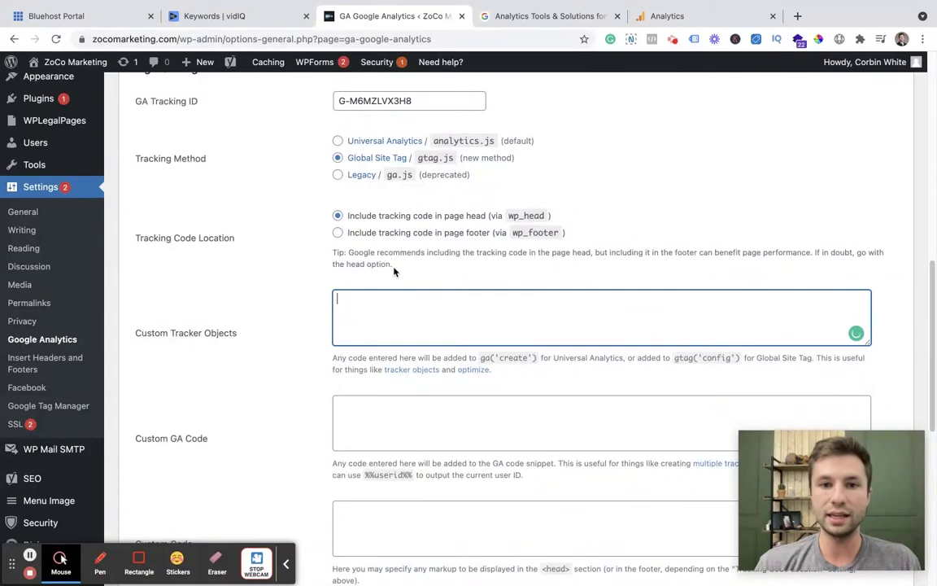
key("ctrl+v")
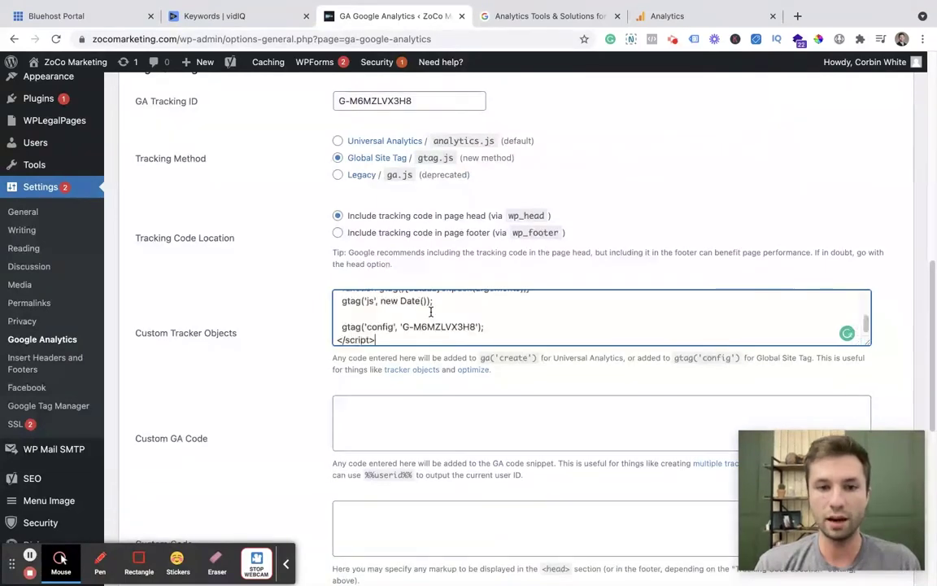
- Save the GA Google Analytics settings with tracking ID G-M6MZLVX3H8 and check the confirmation
scroll(467, 332, "down", 1)
scroll(376, 345, "down", 3)
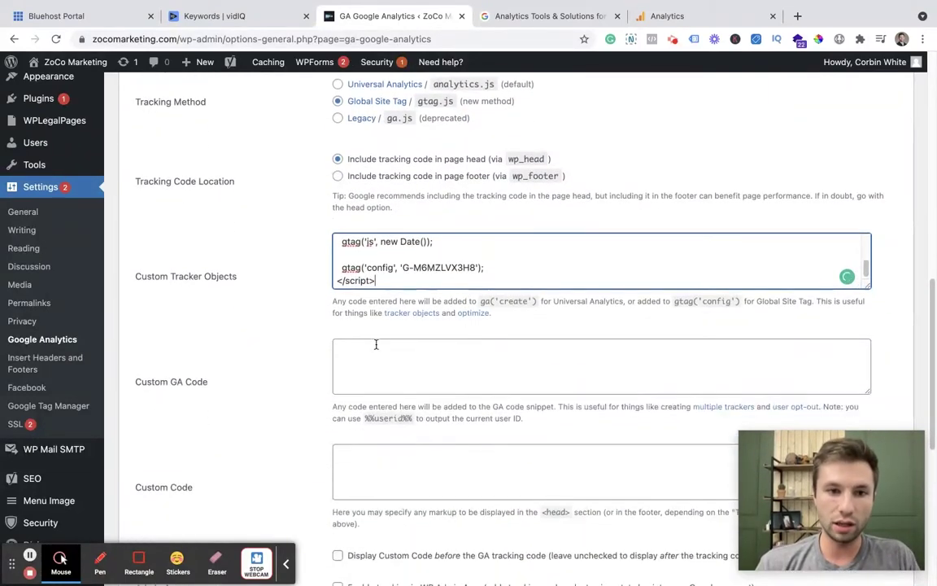
scroll(383, 309, "up", 4)
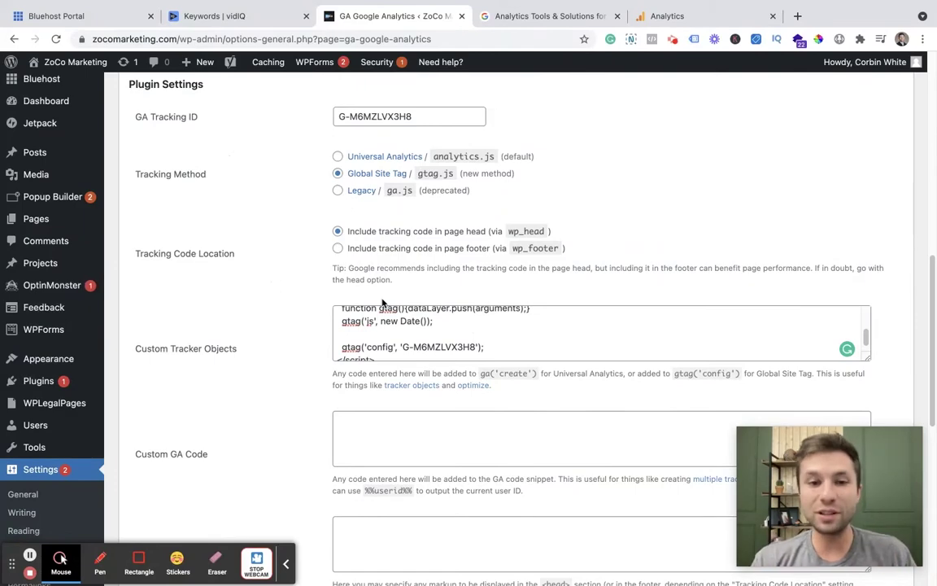
scroll(430, 282, "down", 6)
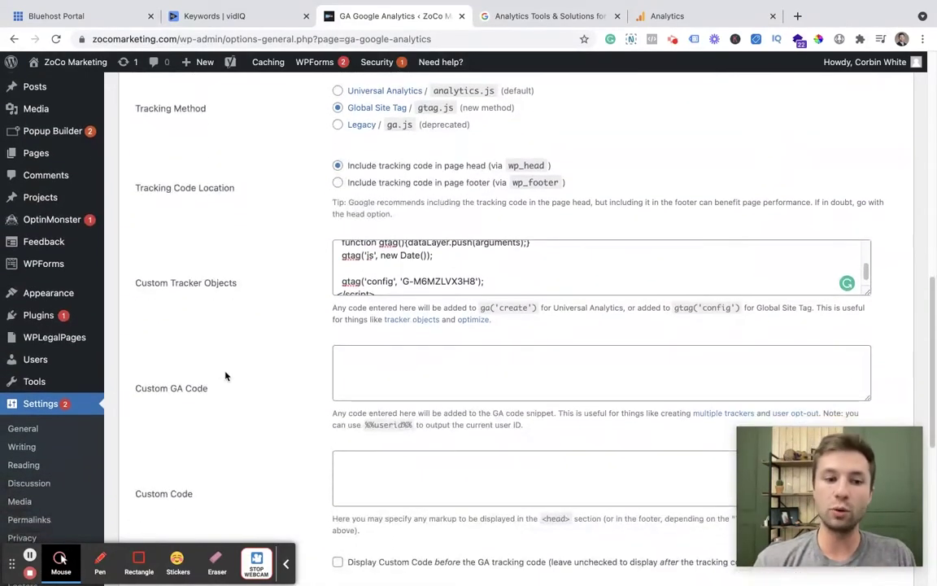
scroll(251, 282, "up", 3)
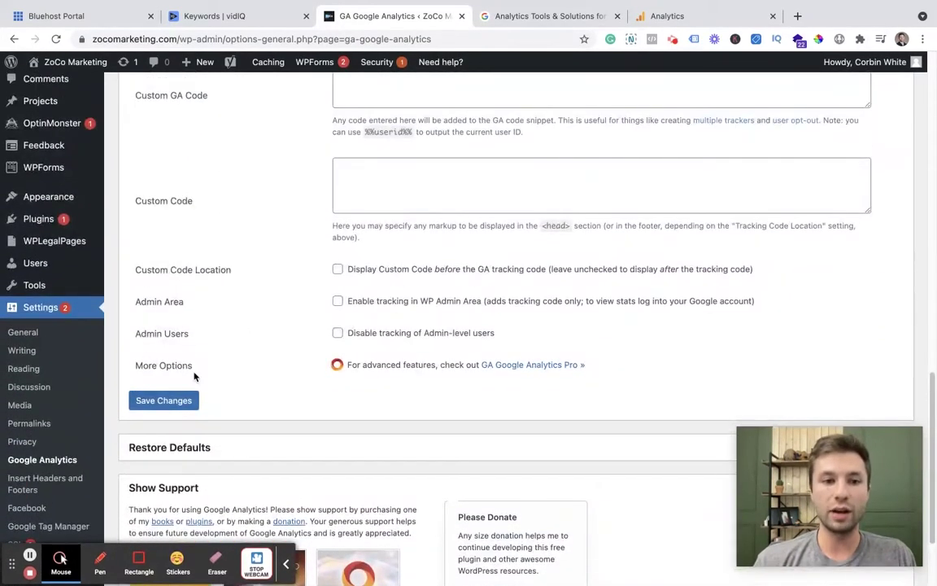
left_click(160, 402)
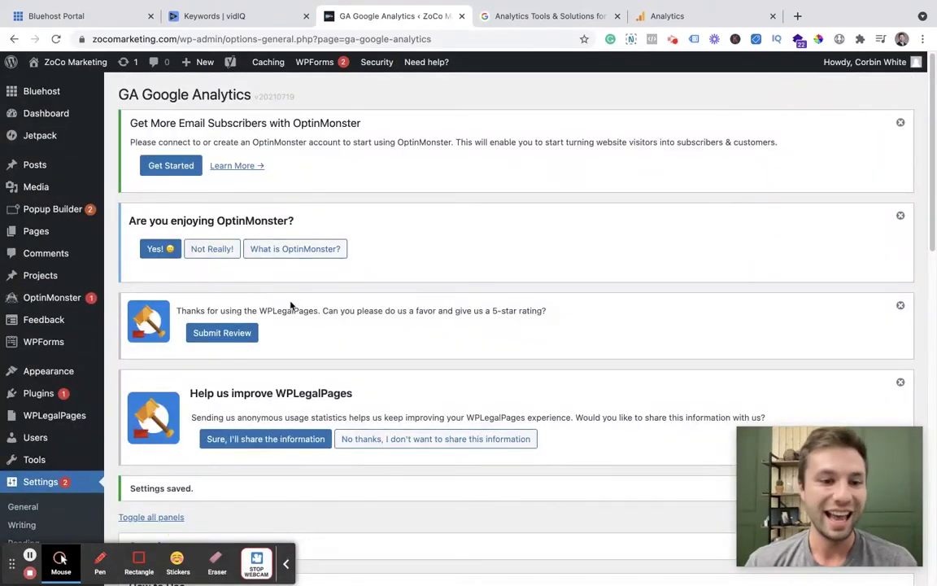
scroll(291, 305, "down", 2)
scroll(475, 180, "up", 2)
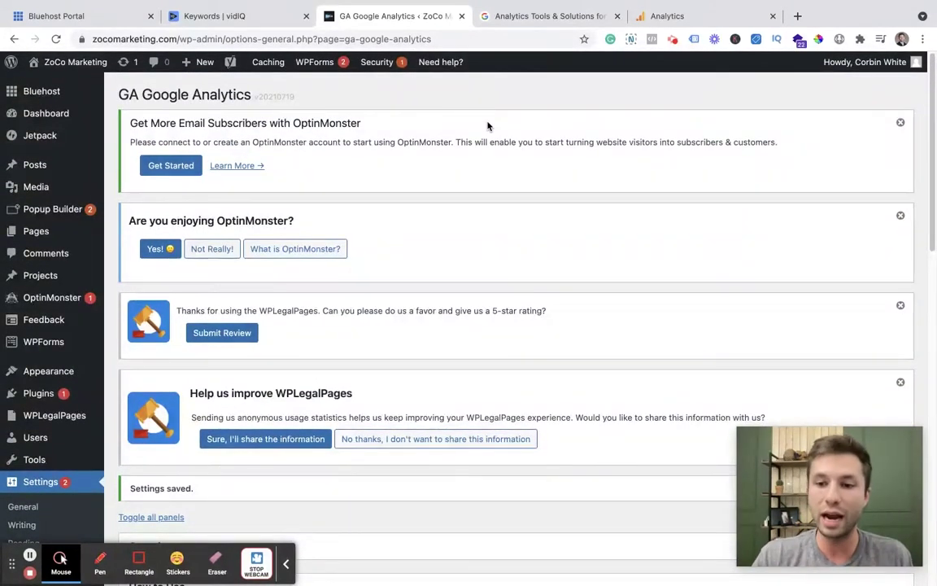
- Leave the web stream details and open Reports > Realtime, which shows 0 users in 30 minutes
left_click(661, 16)
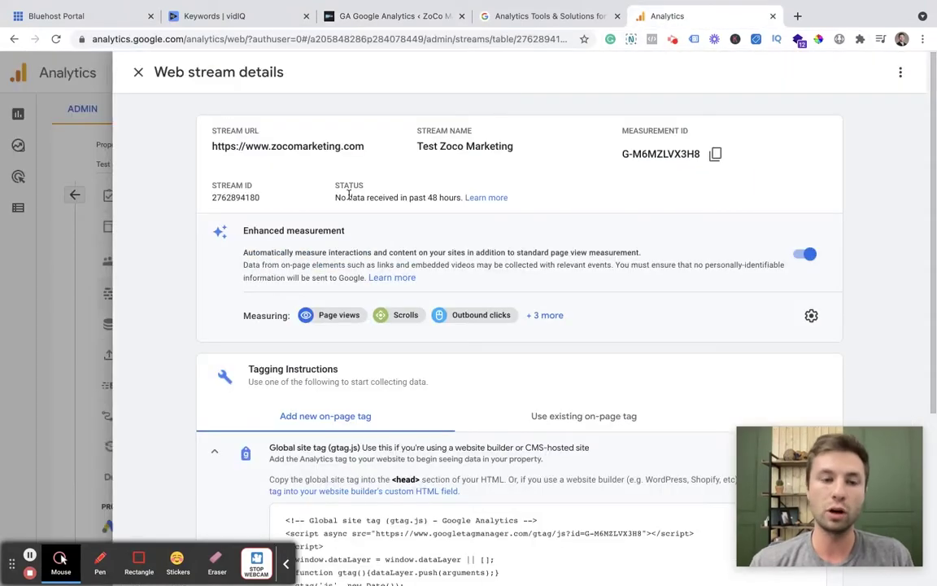
left_click(138, 74)
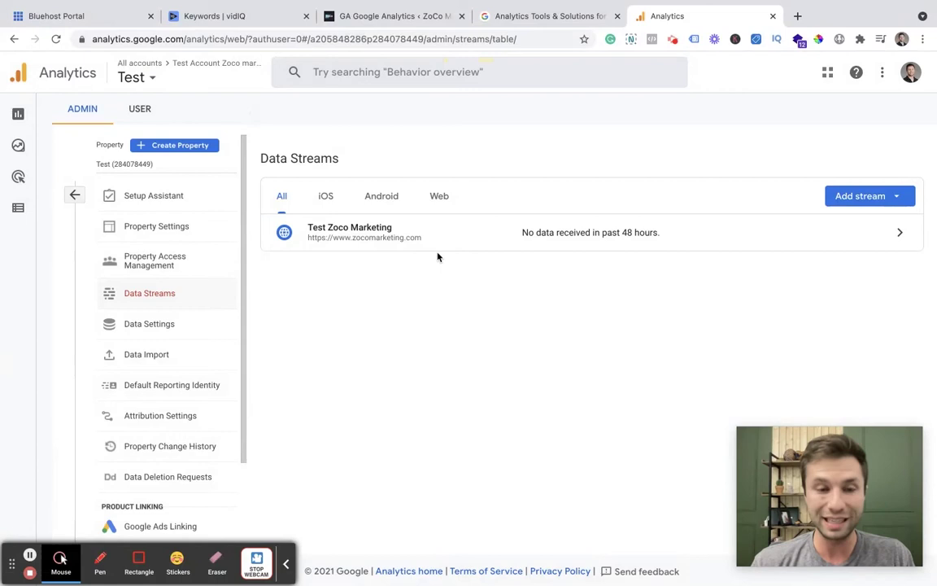
left_click(74, 194)
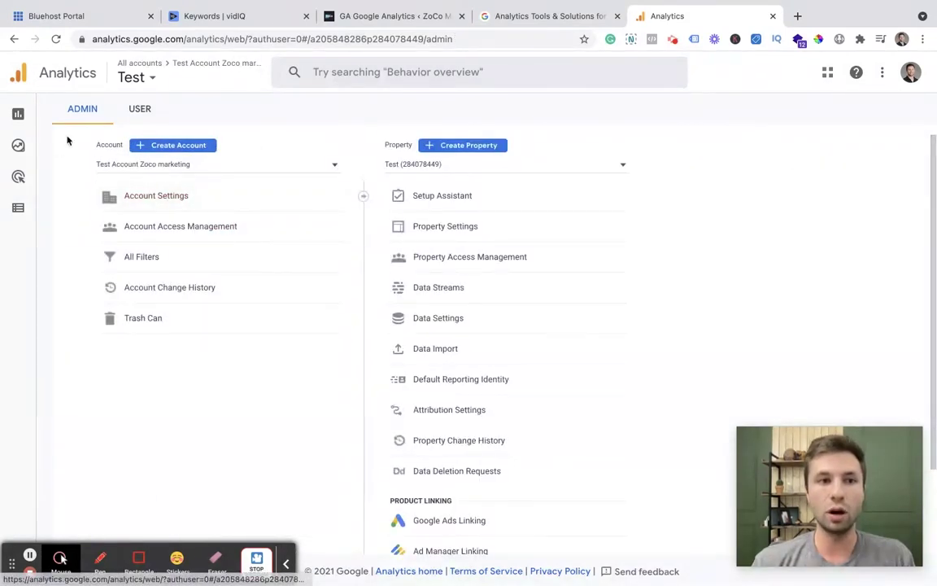
left_click(23, 113)
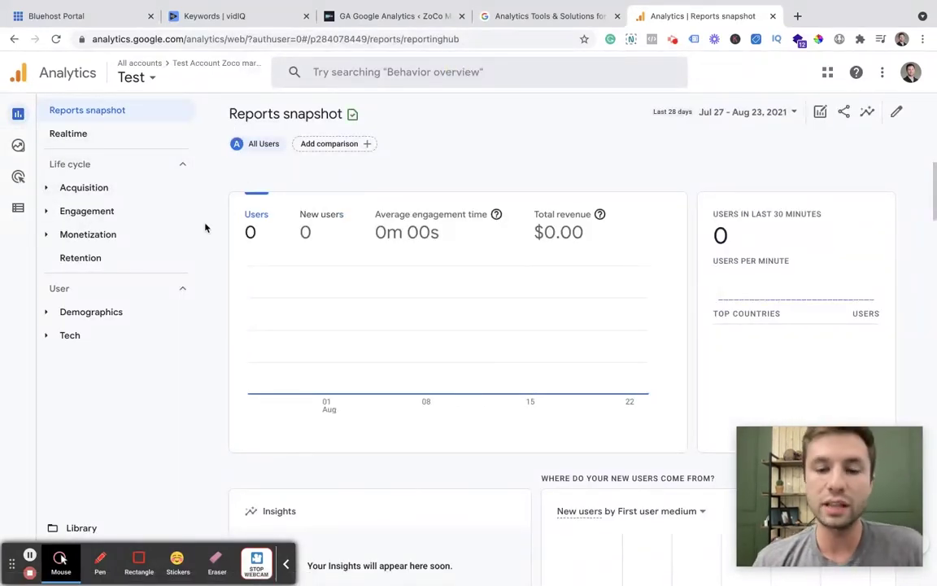
left_click(122, 136)
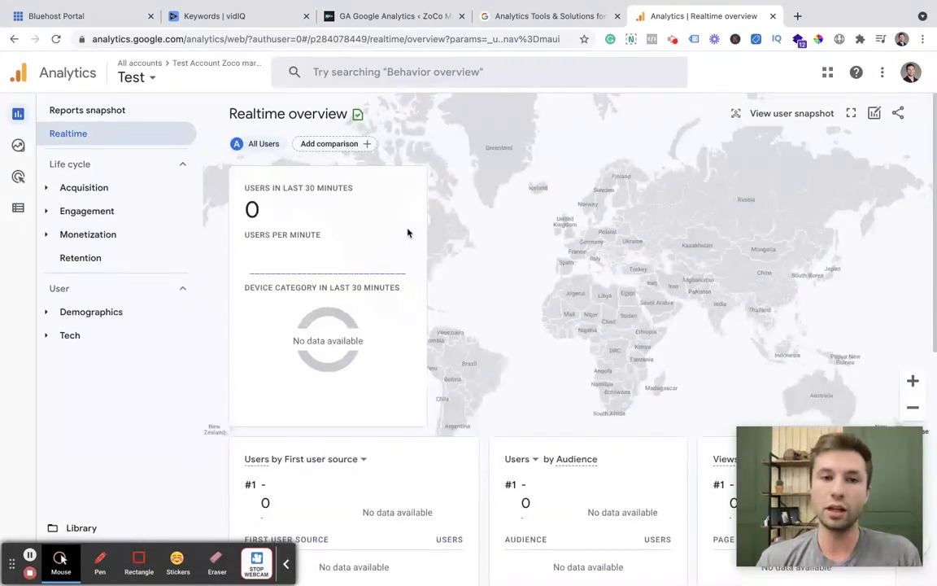
left_click(797, 16)
- Load zocomarketing.com from the 'zo' address suggestion and scroll up and down the homepage
type("zo")
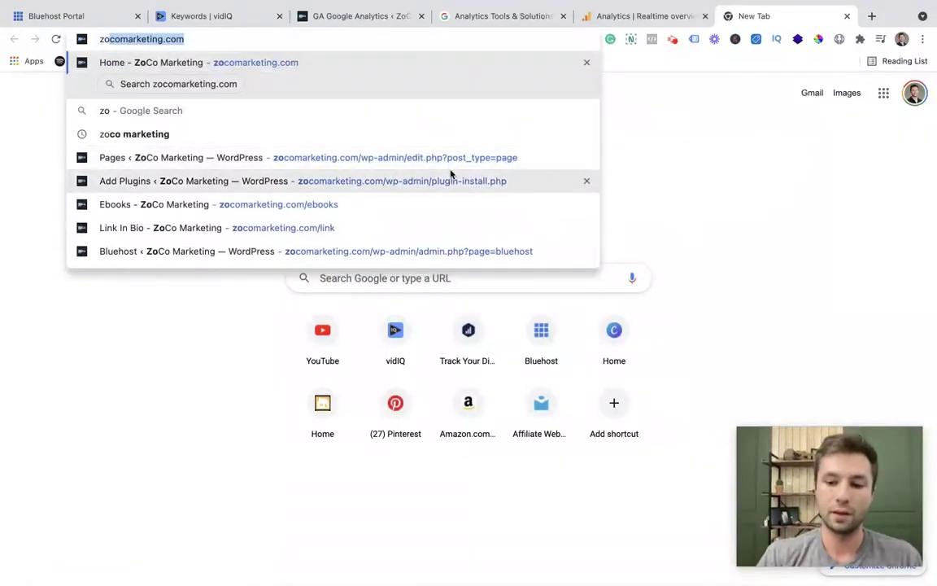
key("Return")
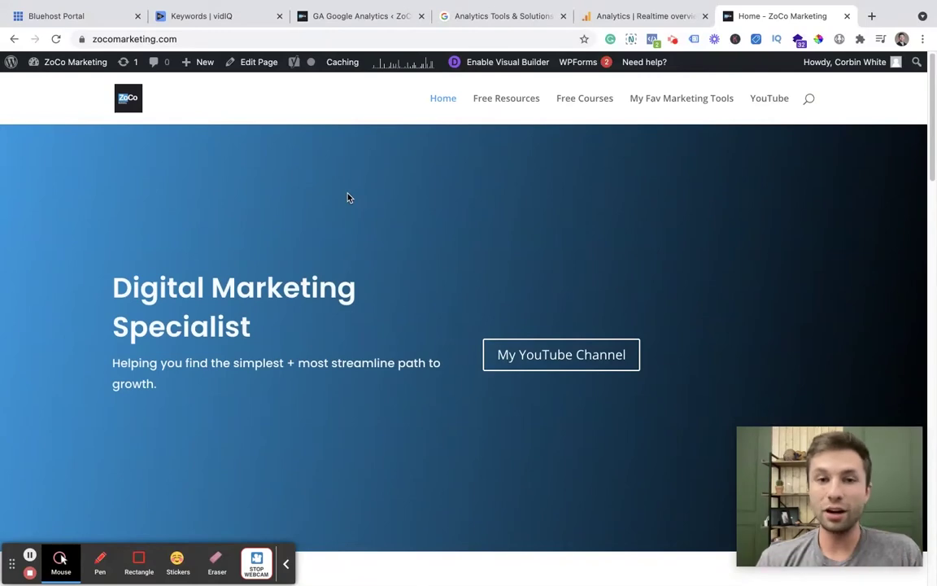
scroll(450, 248, "down", 10)
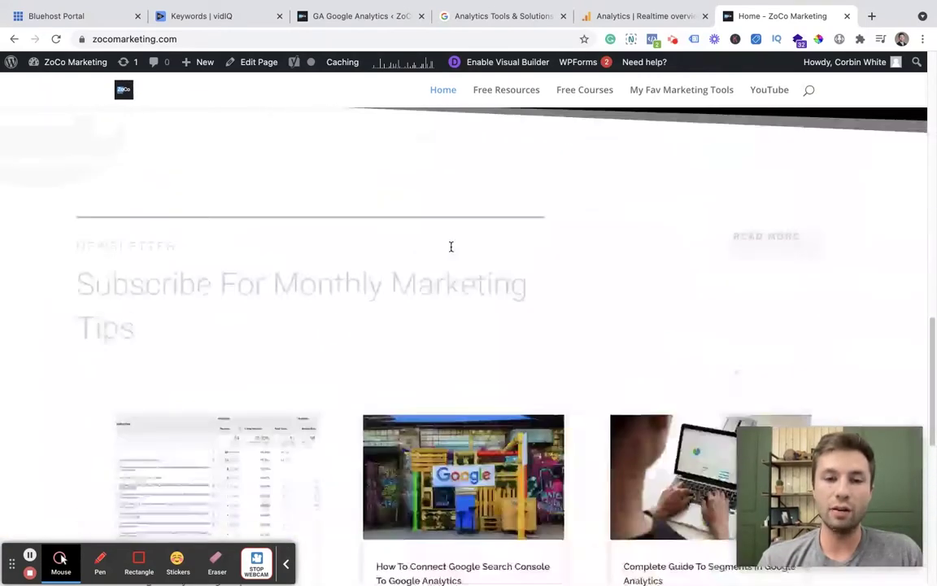
scroll(451, 251, "up", 5)
scroll(452, 250, "up", 3)
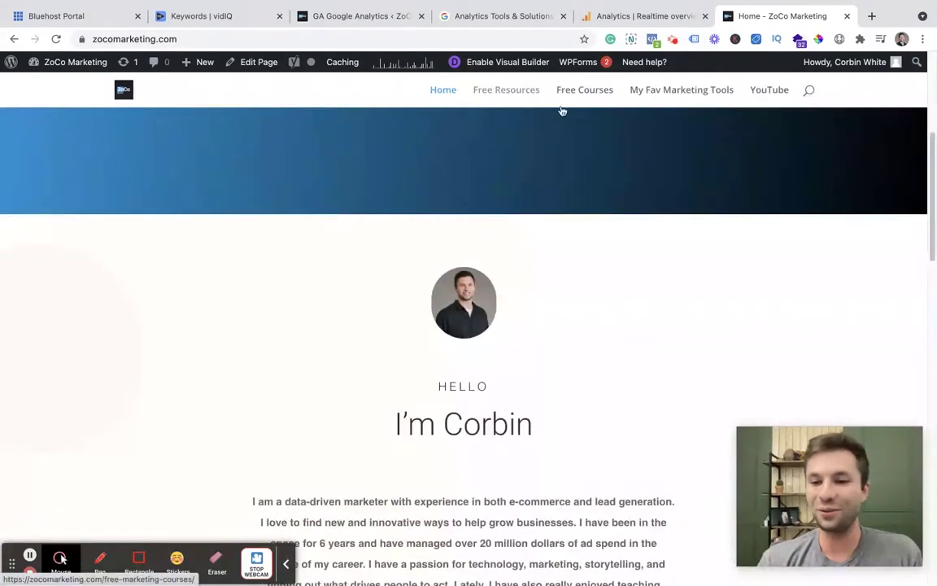
scroll(569, 105, "up", 1)
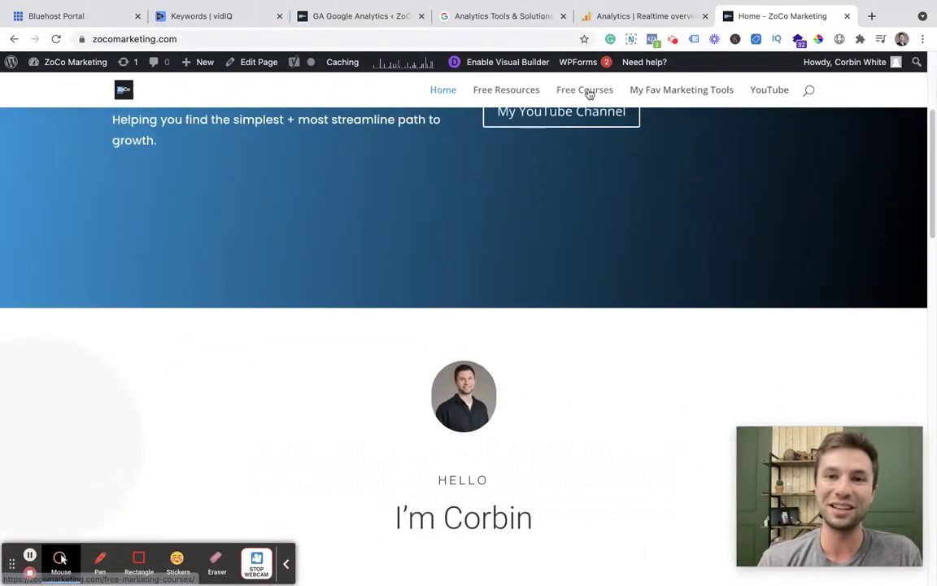
scroll(566, 331, "down", 18)
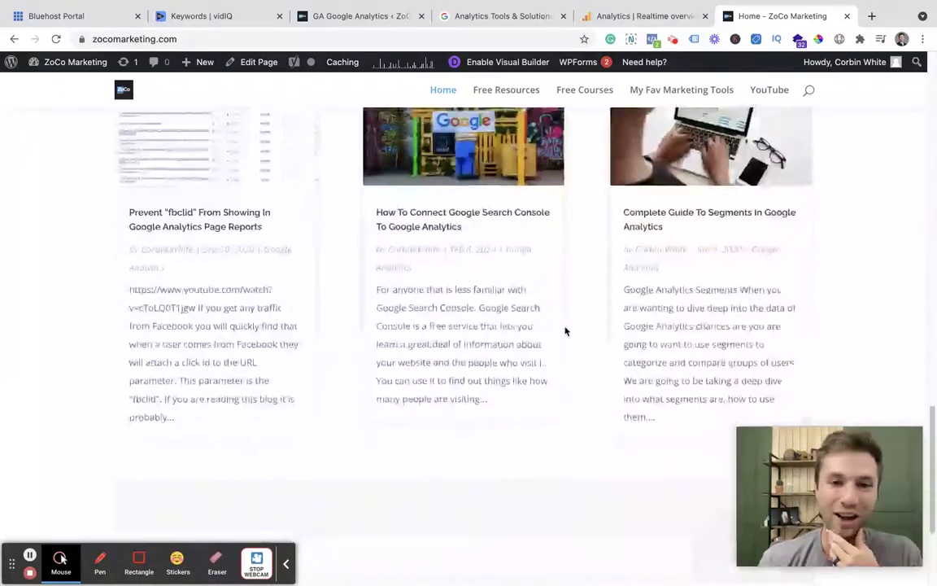
scroll(564, 329, "up", 14)
scroll(564, 327, "up", 7)
scroll(408, 263, "down", 5)
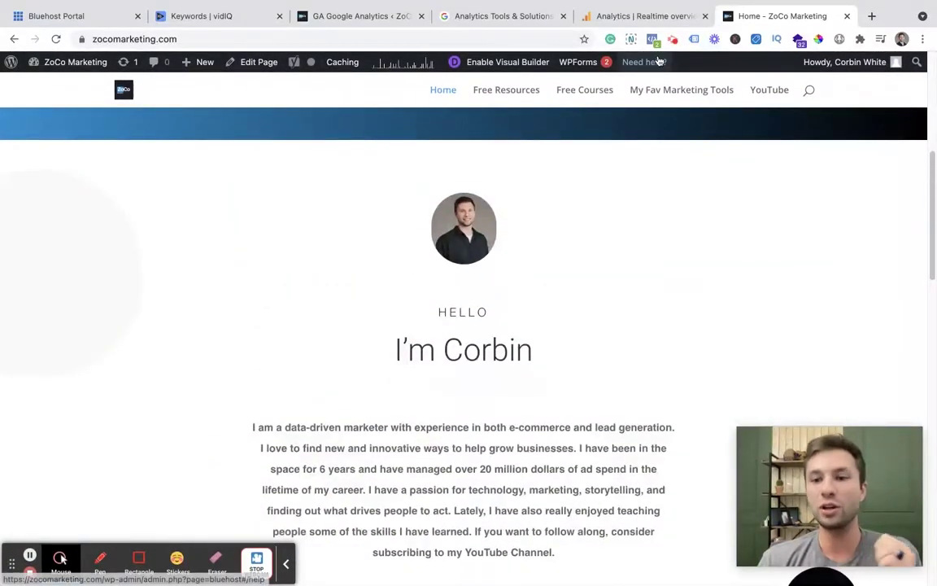
left_click(627, 20)
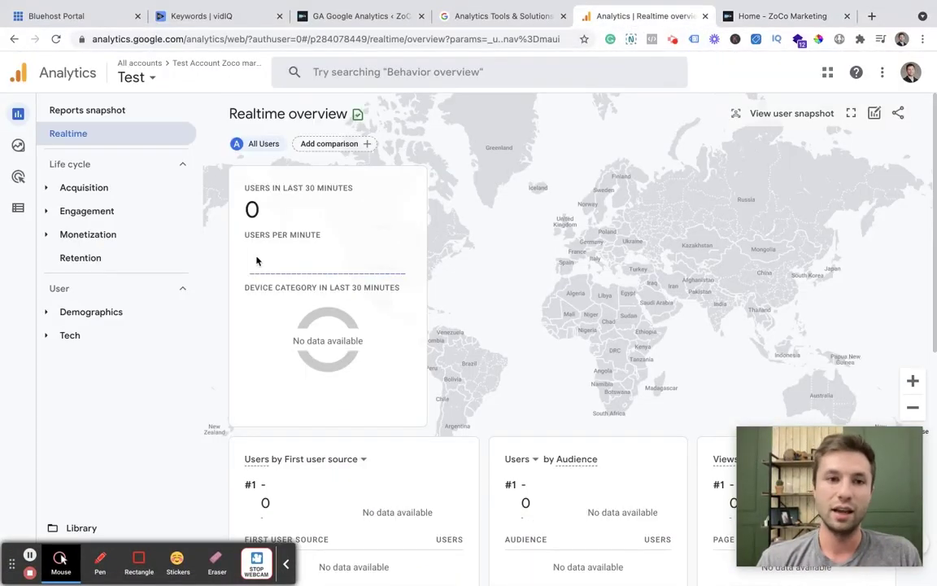
- Reload Realtime overview to see 1 desktop user viewing the Home - ZoCo Marketing page
left_click(55, 39)
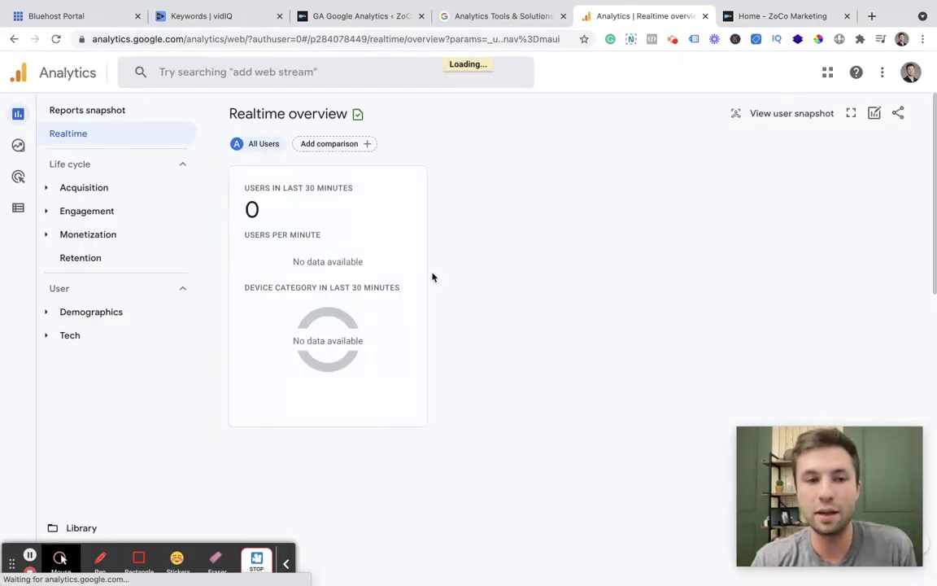
scroll(319, 224, "down", 1)
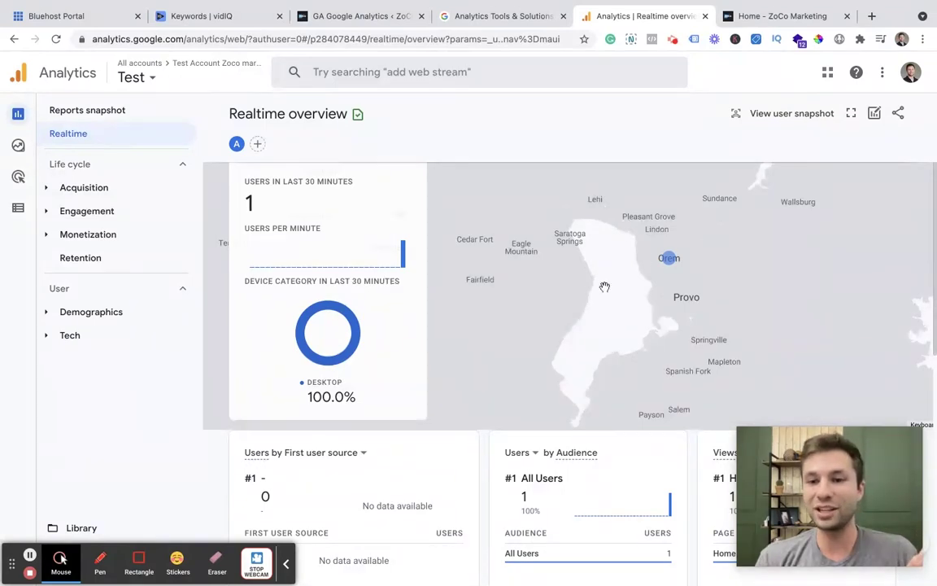
scroll(521, 446, "down", 3)
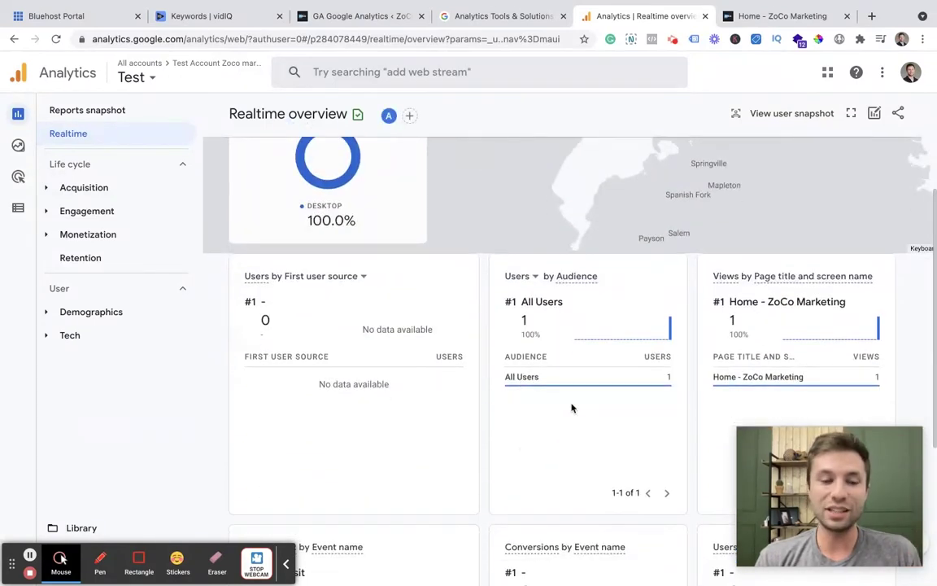